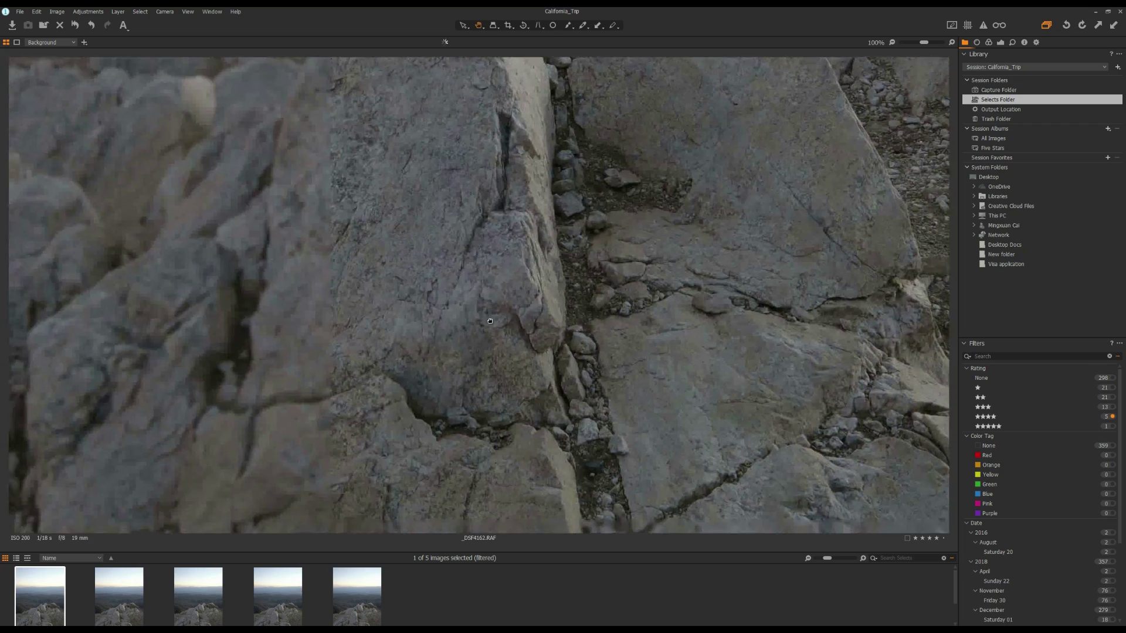
Circle the boulders at the far end of the rock ridge in _DSF4162.RAF with a red freehand annotation.
{"action": "left_click_drag", "start_coordinate": [367, 339], "coordinate": [615, 311]}
{"action": "left_click_drag", "start_coordinate": [528, 338], "coordinate": [547, 321]}
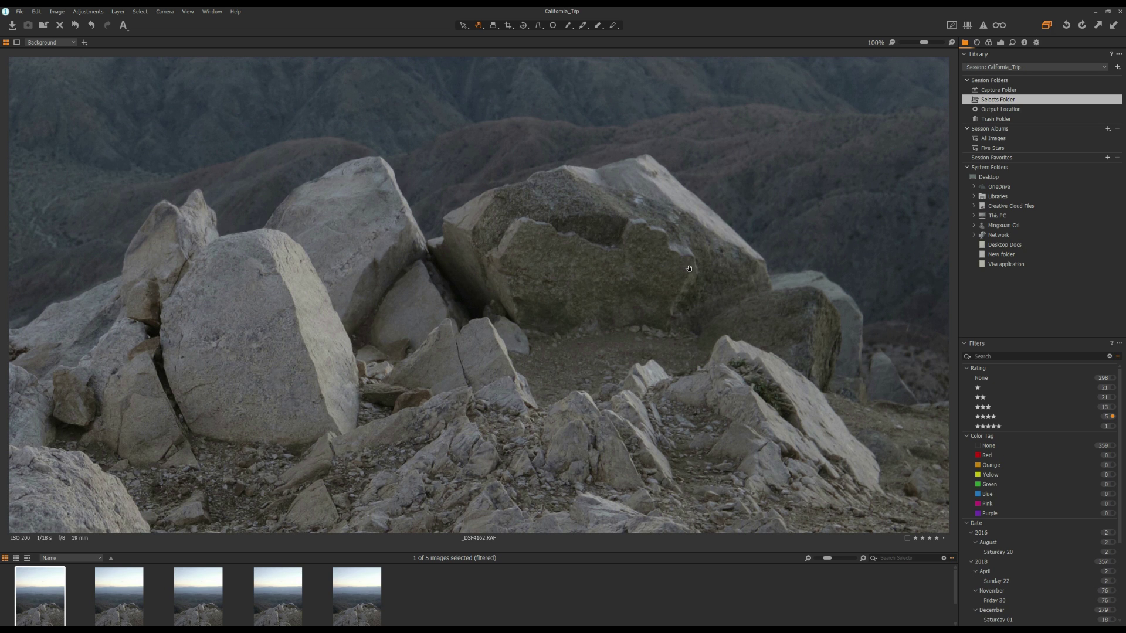
{"action": "left_click", "coordinate": [614, 28]}
{"action": "left_click", "coordinate": [639, 59]}
{"action": "mouse_move", "coordinate": [541, 119]}
{"action": "left_mouse_down"}
{"action": "mouse_move", "coordinate": [297, 288]}
{"action": "mouse_move", "coordinate": [588, 429]}
{"action": "mouse_move", "coordinate": [783, 433]}
{"action": "mouse_move", "coordinate": [862, 377]}
{"action": "mouse_move", "coordinate": [867, 228]}
{"action": "mouse_move", "coordinate": [704, 160]}
{"action": "mouse_move", "coordinate": [542, 121]}
{"action": "left_mouse_up"}
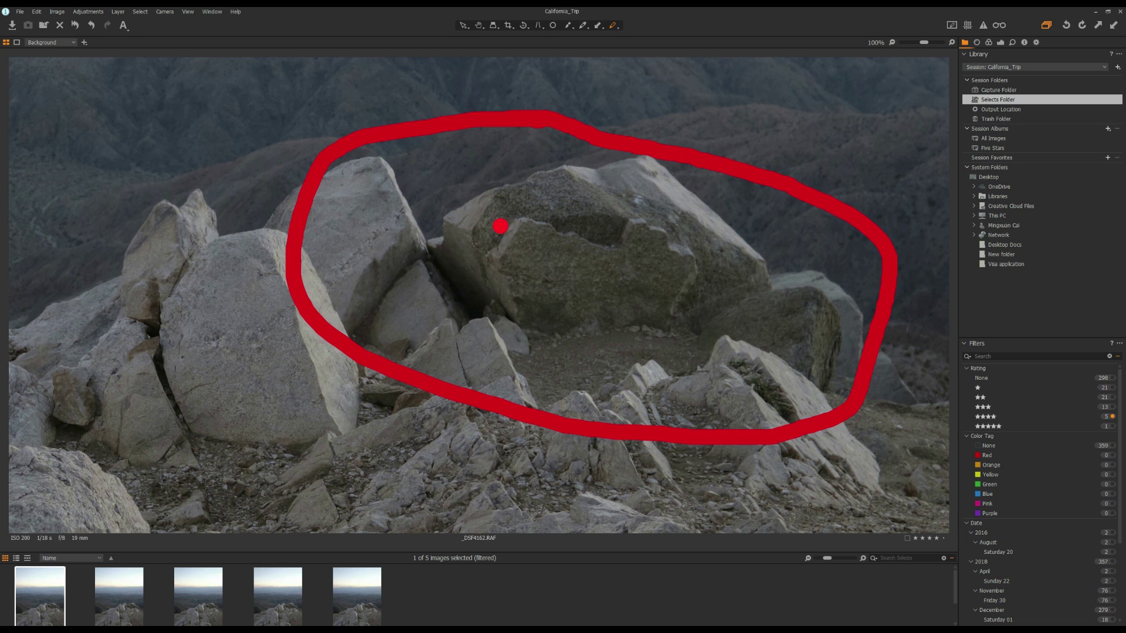
Inspect the focus on the distant hills and boulders at 100%, and return to the full-image view.
{"action": "left_click_drag", "start_coordinate": [597, 213], "coordinate": [628, 319]}
{"action": "mouse_move", "coordinate": [659, 227]}
{"action": "left_mouse_down"}
{"action": "mouse_move", "coordinate": [661, 126]}
{"action": "mouse_move", "coordinate": [645, 432]}
{"action": "left_mouse_up"}
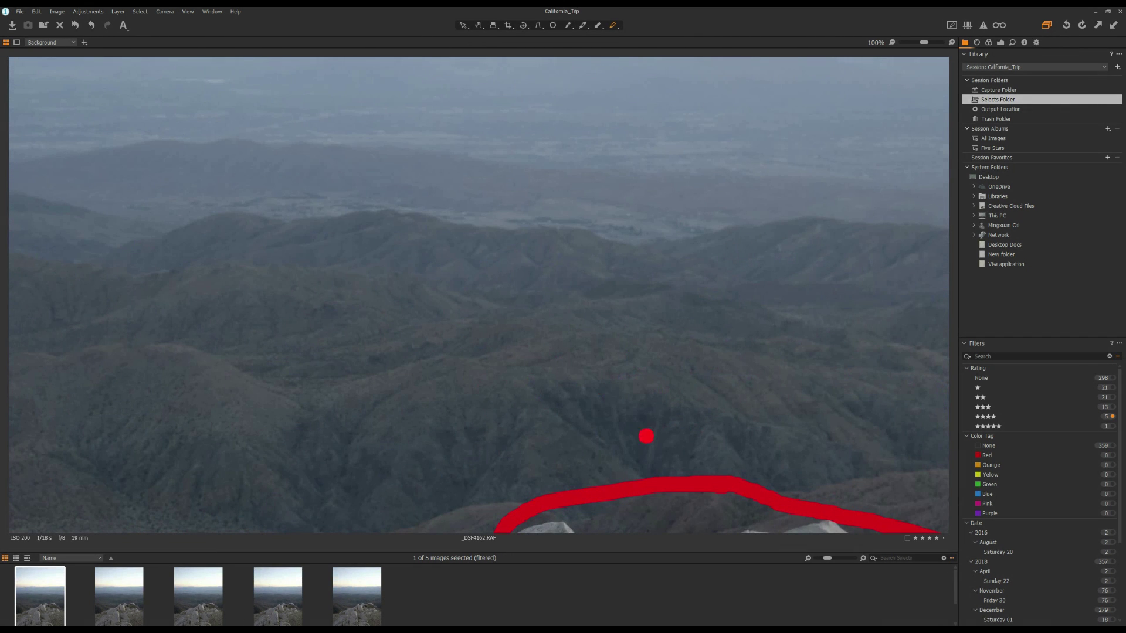
{"action": "left_click_drag", "start_coordinate": [650, 372], "coordinate": [637, 288]}
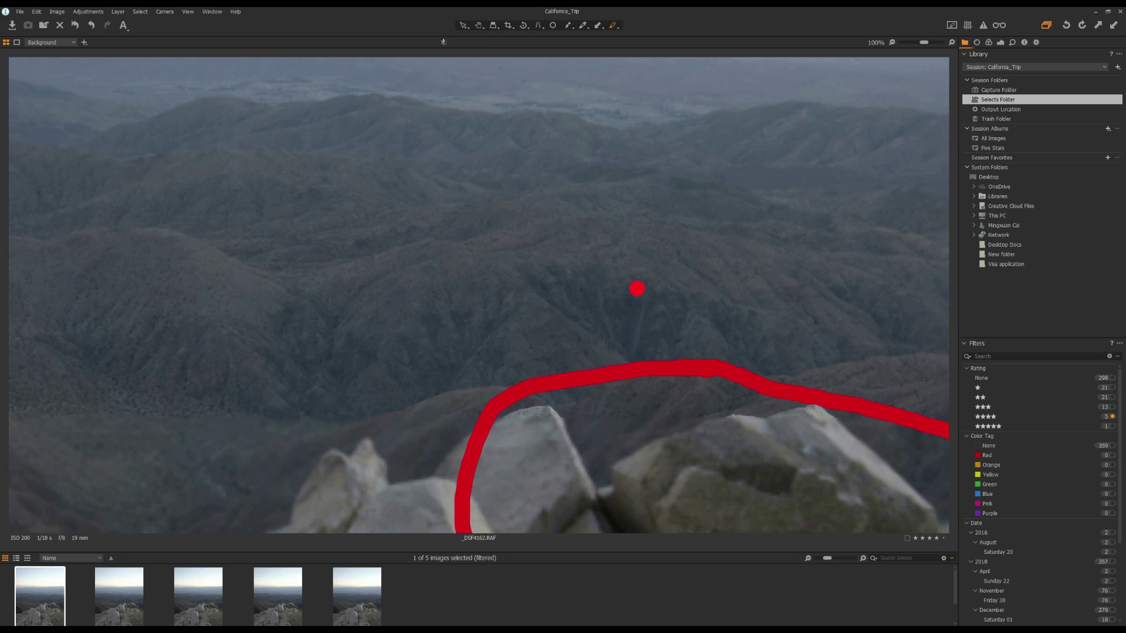
{"action": "key", "text": "h"}
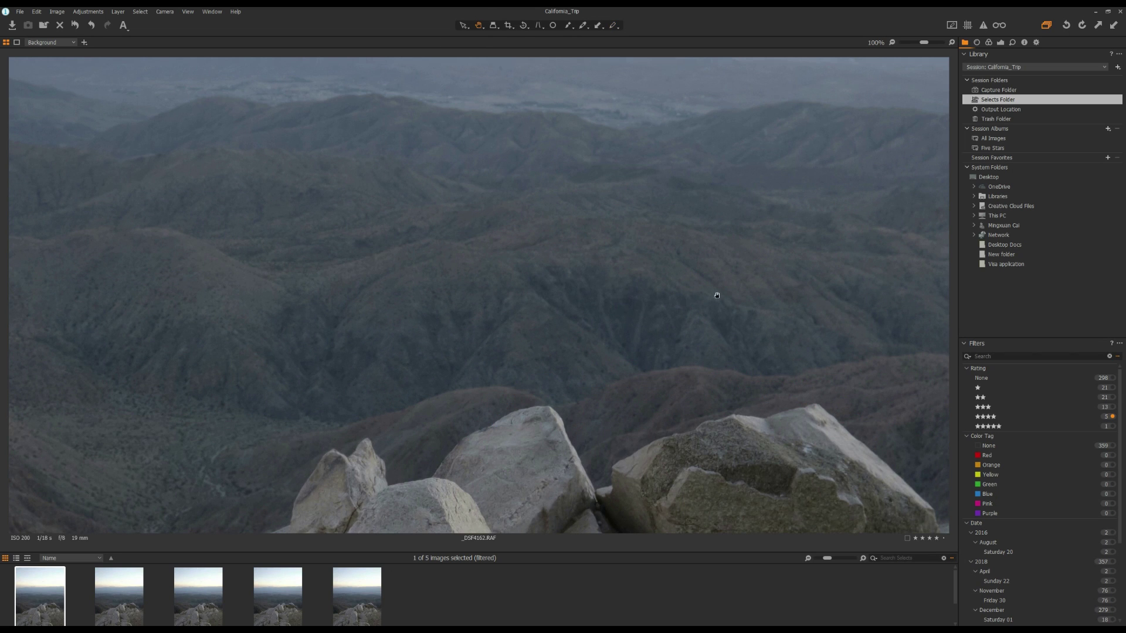
{"action": "left_click_drag", "start_coordinate": [638, 231], "coordinate": [769, 196]}
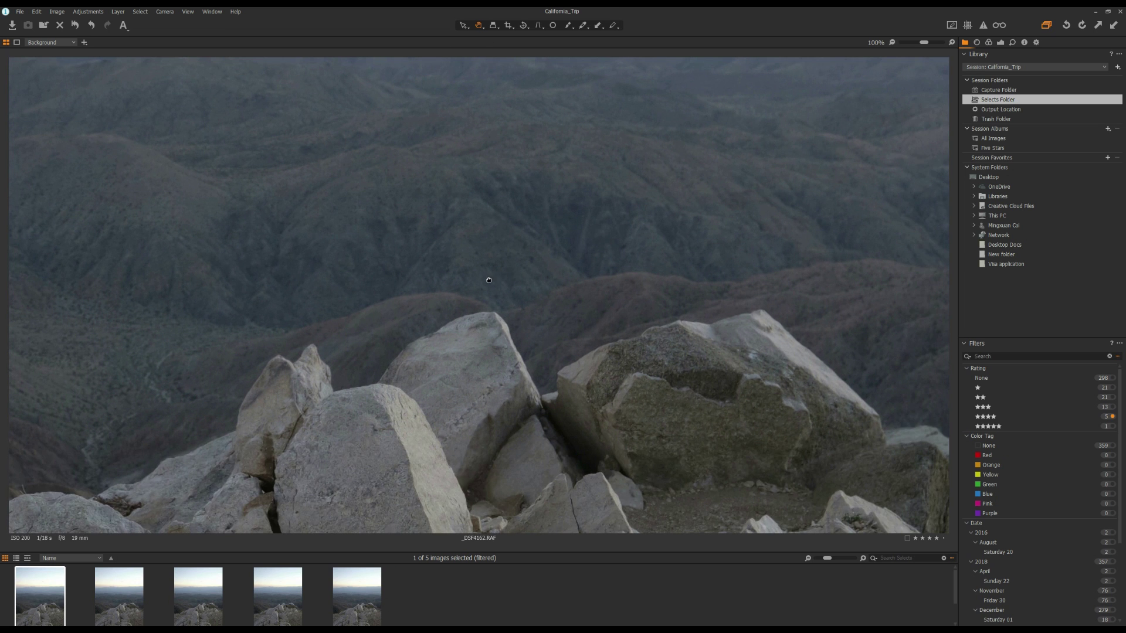
{"action": "key", "text": "ctrl+0"}
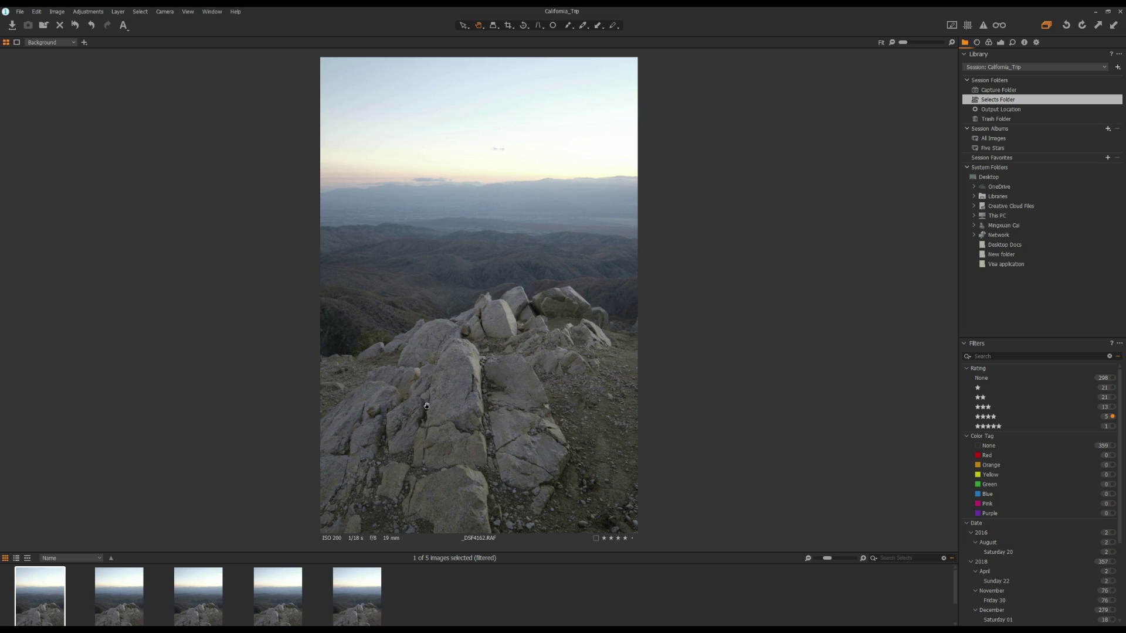
Inspect the focus on the hills and boulders in _DSF4166.RAF at 100%.
{"action": "left_click", "coordinate": [352, 606]}
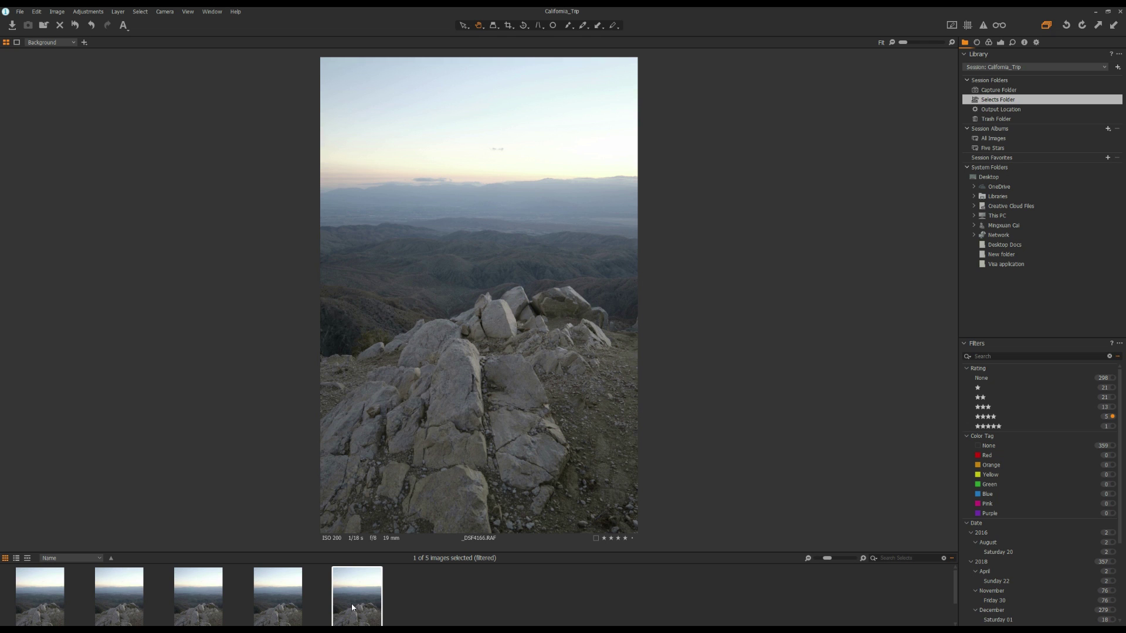
{"action": "left_click", "coordinate": [464, 259]}
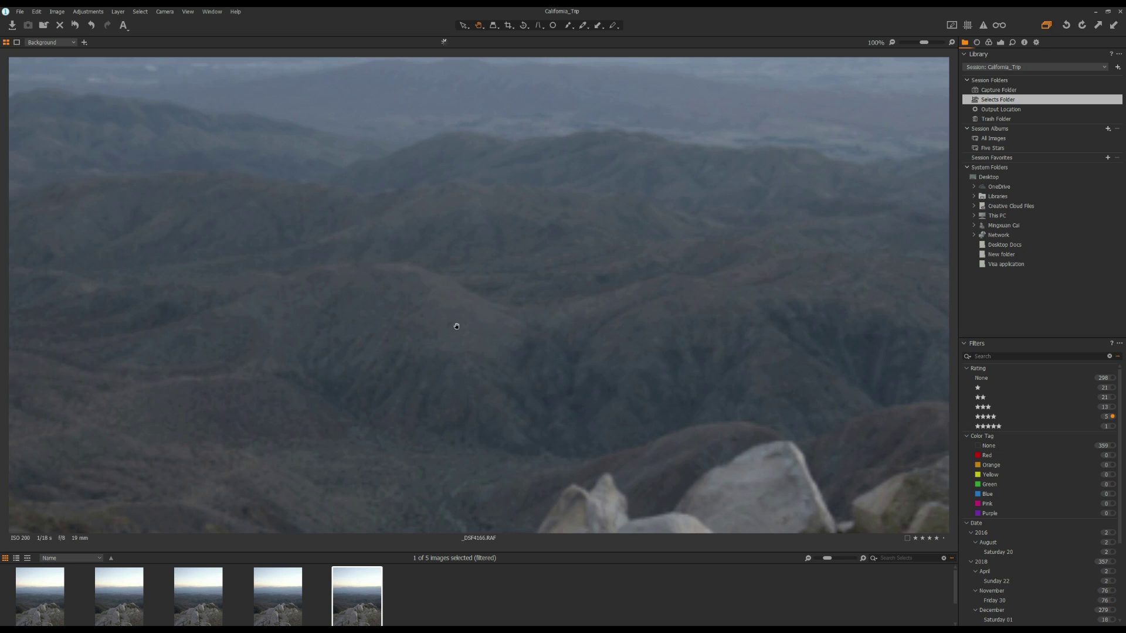
{"action": "left_click_drag", "start_coordinate": [480, 367], "coordinate": [470, 271]}
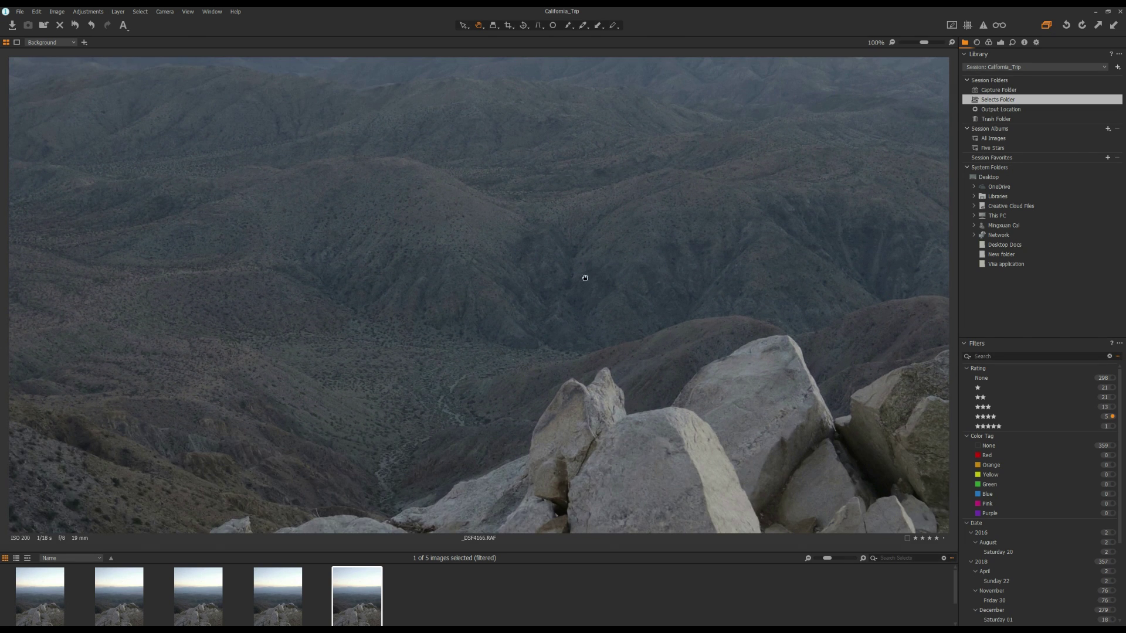
{"action": "left_click_drag", "start_coordinate": [438, 252], "coordinate": [163, 216]}
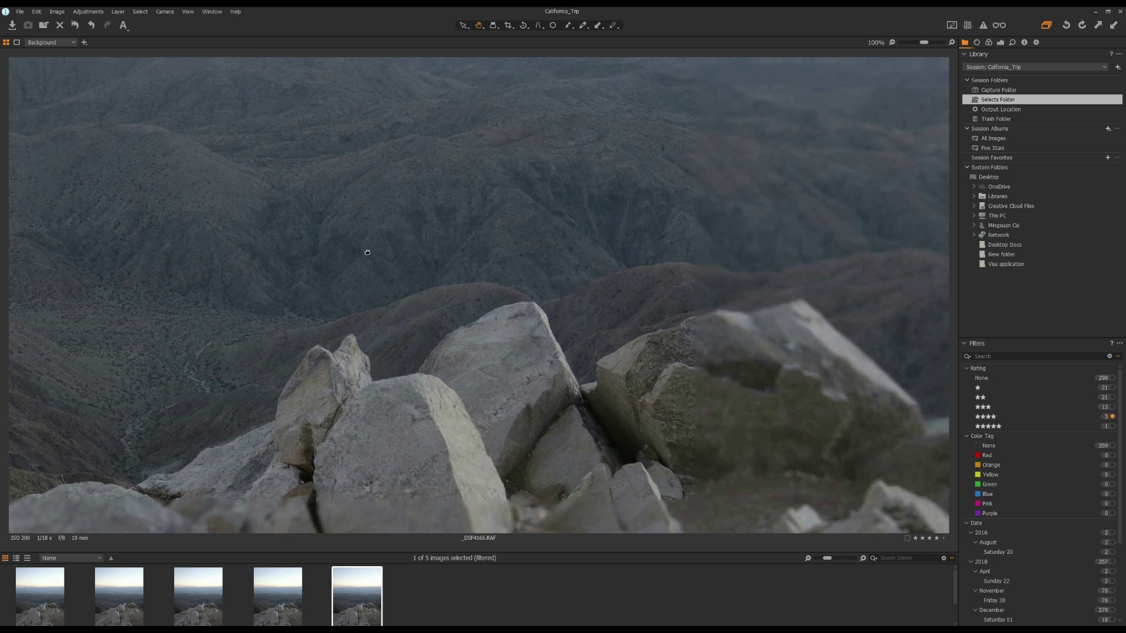
Compare _DSF4162.RAF and _DSF4166.RAF side by side, aligned on the same boulders and background hills.
{"action": "left_click", "coordinate": [40, 595]}
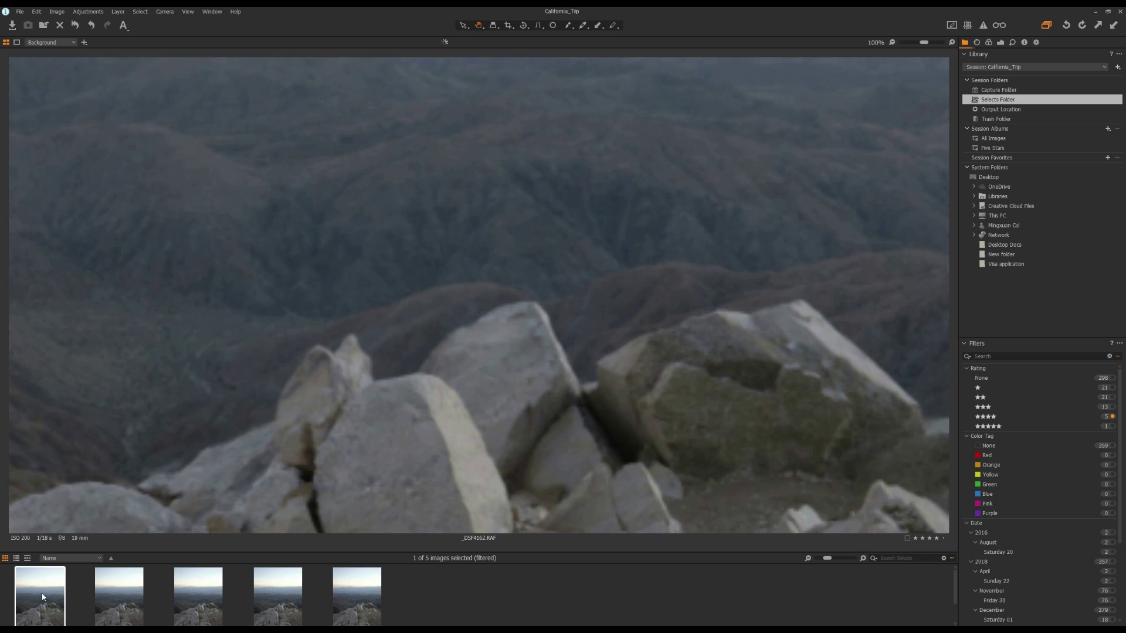
{"action": "left_click", "coordinate": [367, 605], "text": "ctrl"}
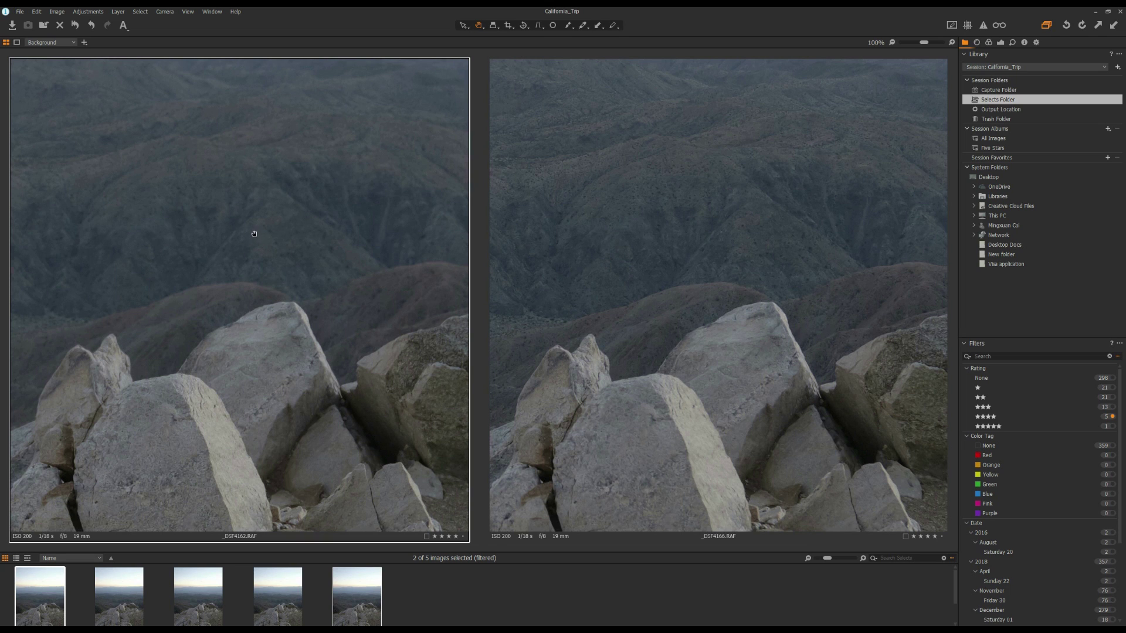
{"action": "left_click_drag", "start_coordinate": [250, 224], "coordinate": [269, 250]}
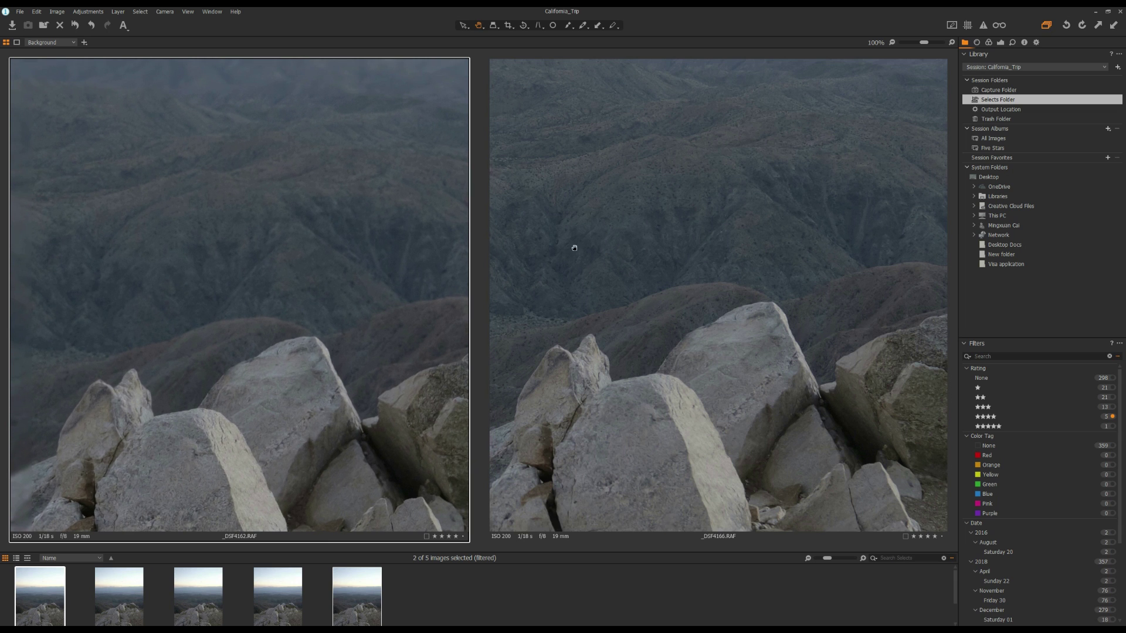
{"action": "left_click_drag", "start_coordinate": [674, 241], "coordinate": [667, 278]}
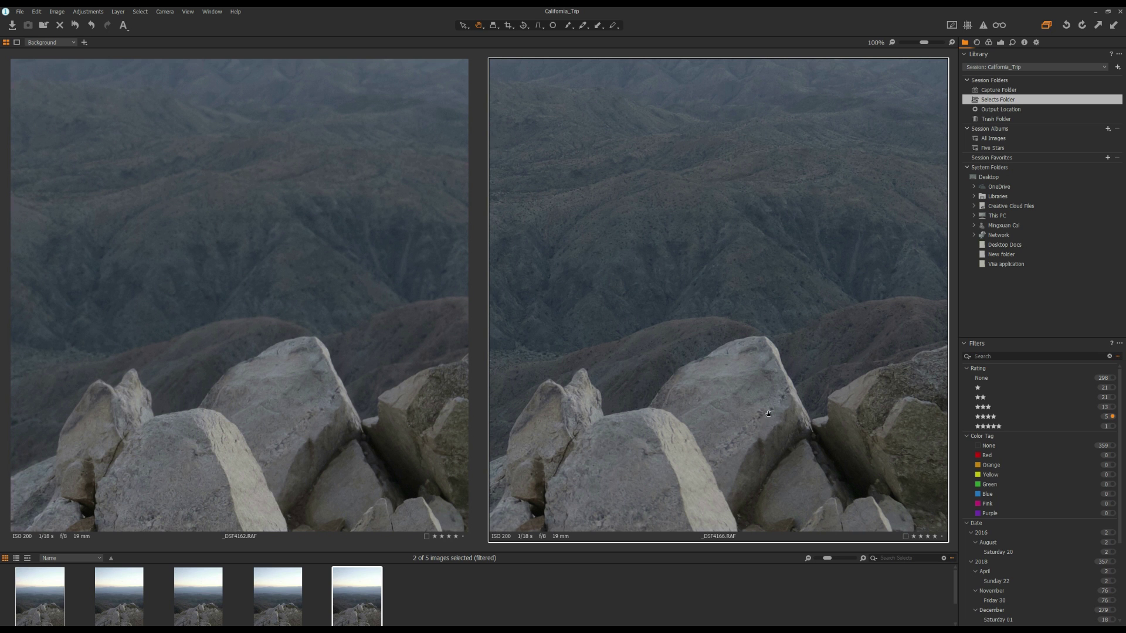
Compare the sharpness of the foreground rocks in both frames, and fit _DSF4162.RAF back into its view.
{"action": "scroll", "coordinate": [769, 414], "scroll_direction": "up", "scroll_amount": 3}
{"action": "scroll", "coordinate": [744, 431], "scroll_direction": "up", "scroll_amount": 4}
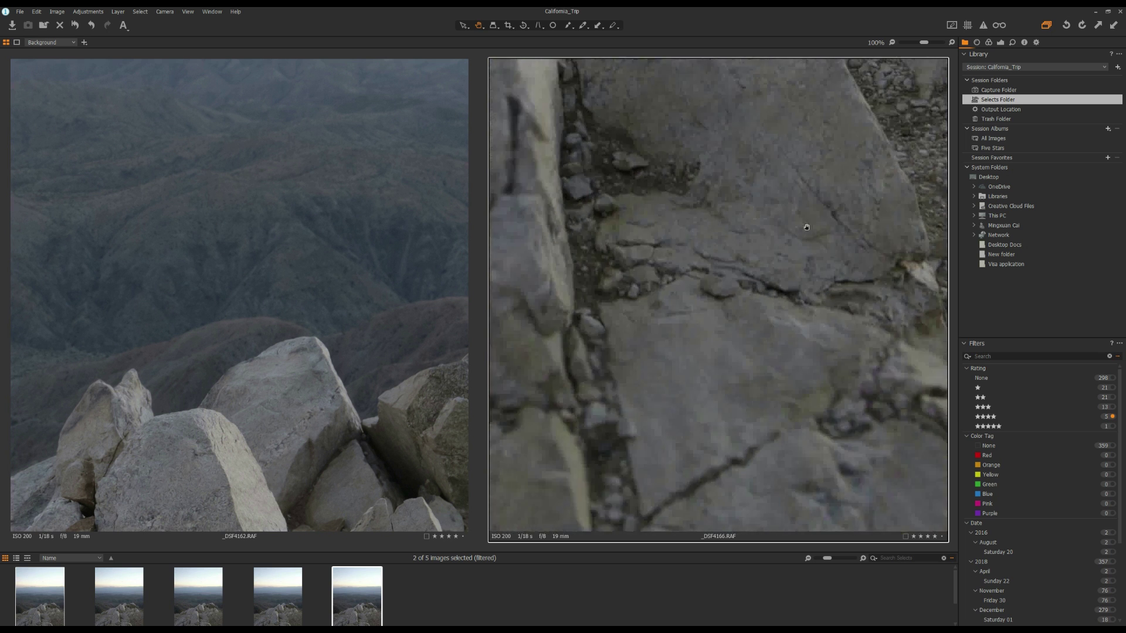
{"action": "left_click", "coordinate": [337, 471]}
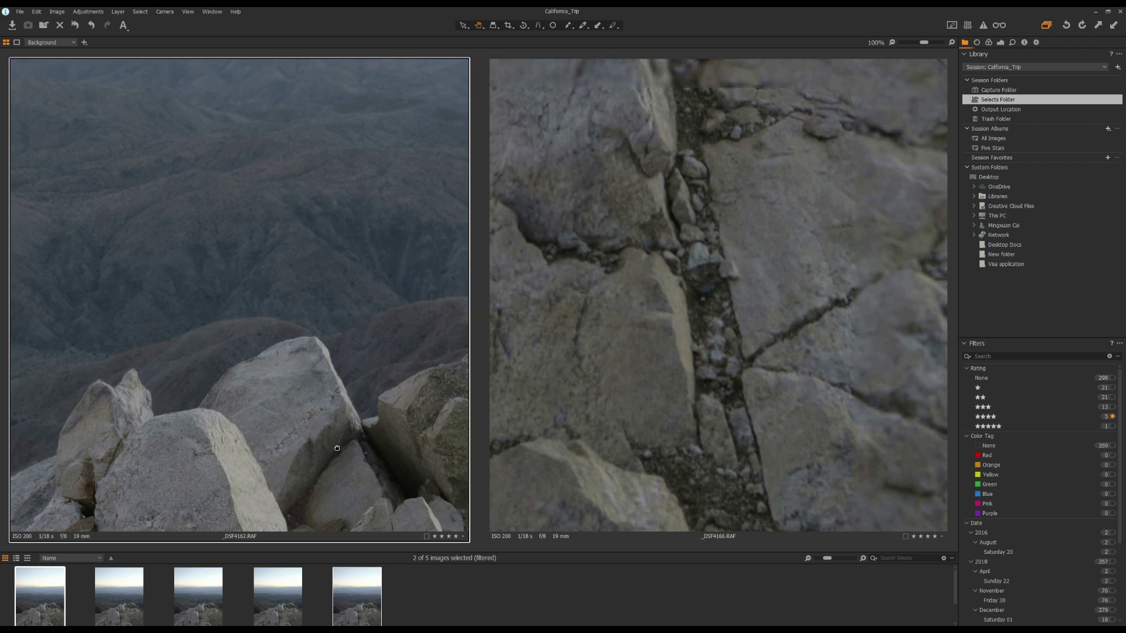
{"action": "scroll", "coordinate": [338, 471], "scroll_direction": "up", "scroll_amount": 6}
{"action": "left_click_drag", "start_coordinate": [398, 265], "coordinate": [254, 302]}
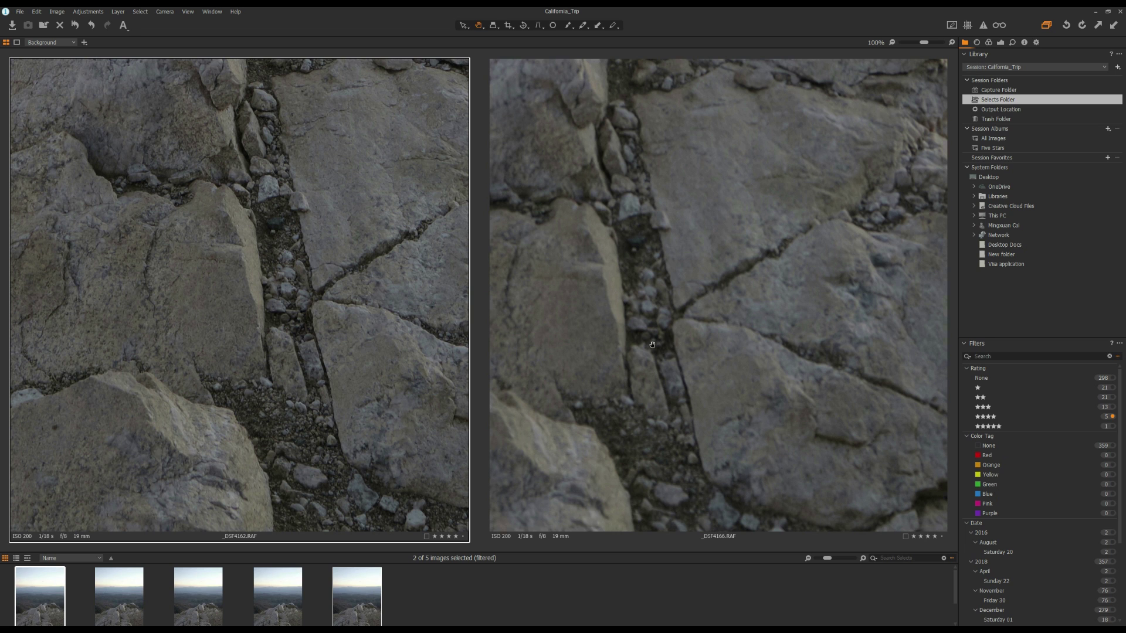
{"action": "double_click", "coordinate": [333, 365]}
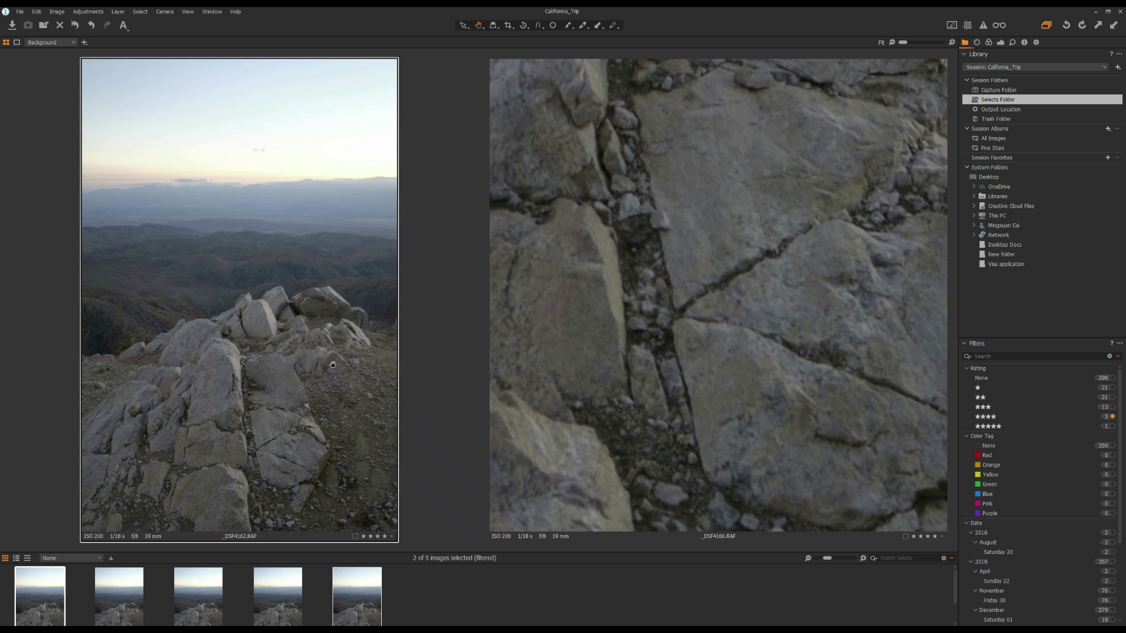
Show all five focus-bracketed frames side by side in the viewer.
{"action": "left_click", "coordinate": [278, 608], "text": "ctrl"}
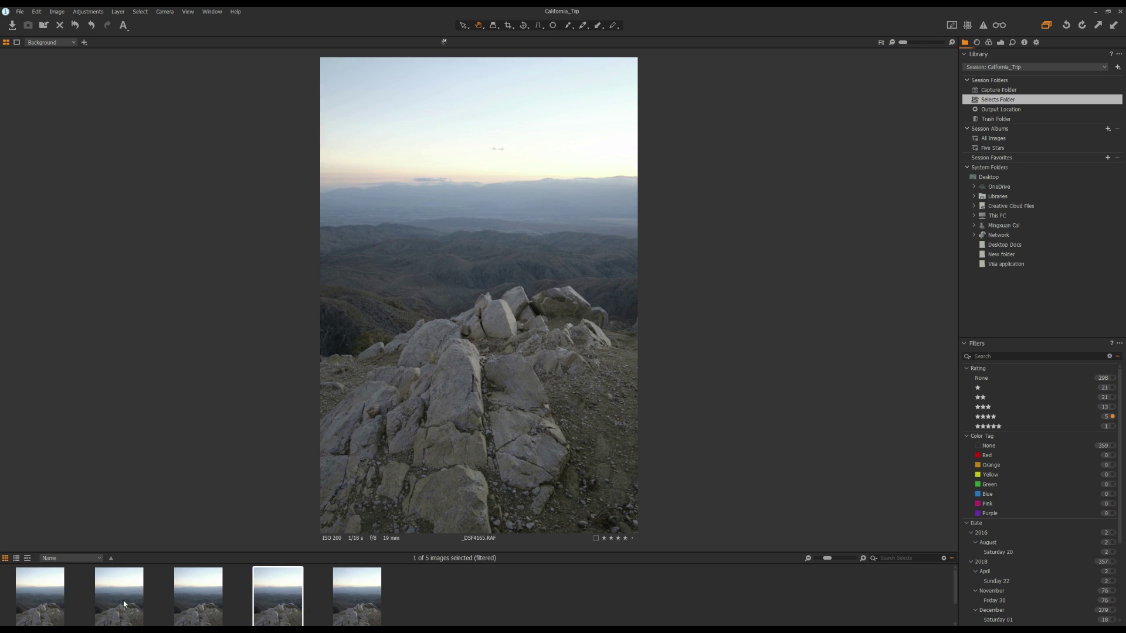
{"action": "left_click", "coordinate": [353, 605], "text": "shift"}
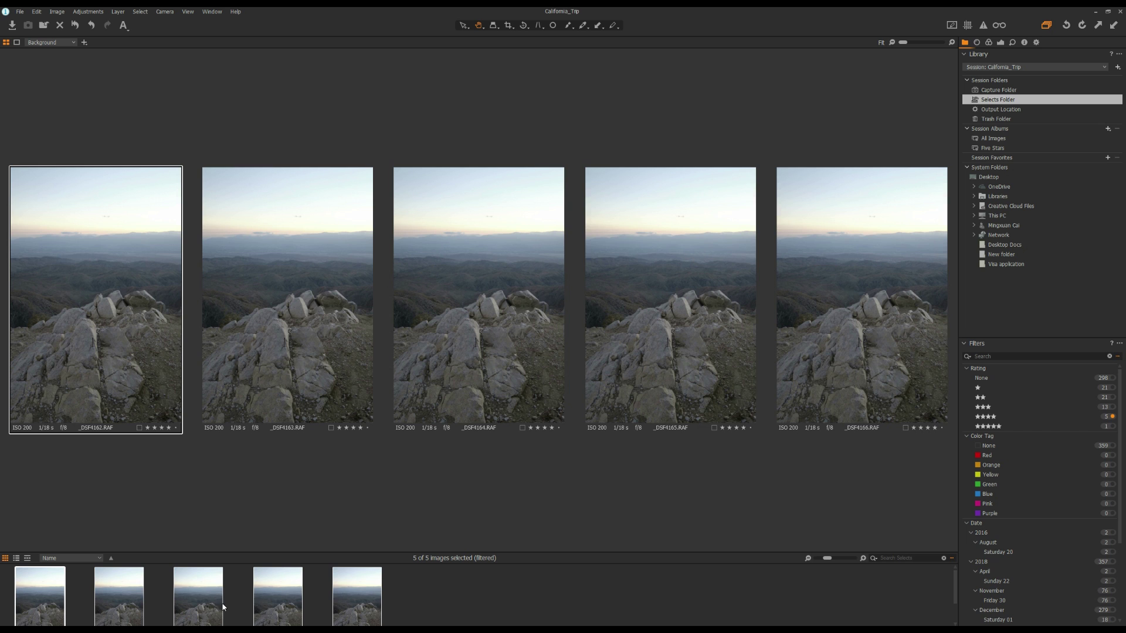
{"action": "left_click", "coordinate": [477, 617]}
Set the High Dynamic Range highlight of _DSF4162.RAF to 100.
{"action": "left_click", "coordinate": [28, 595]}
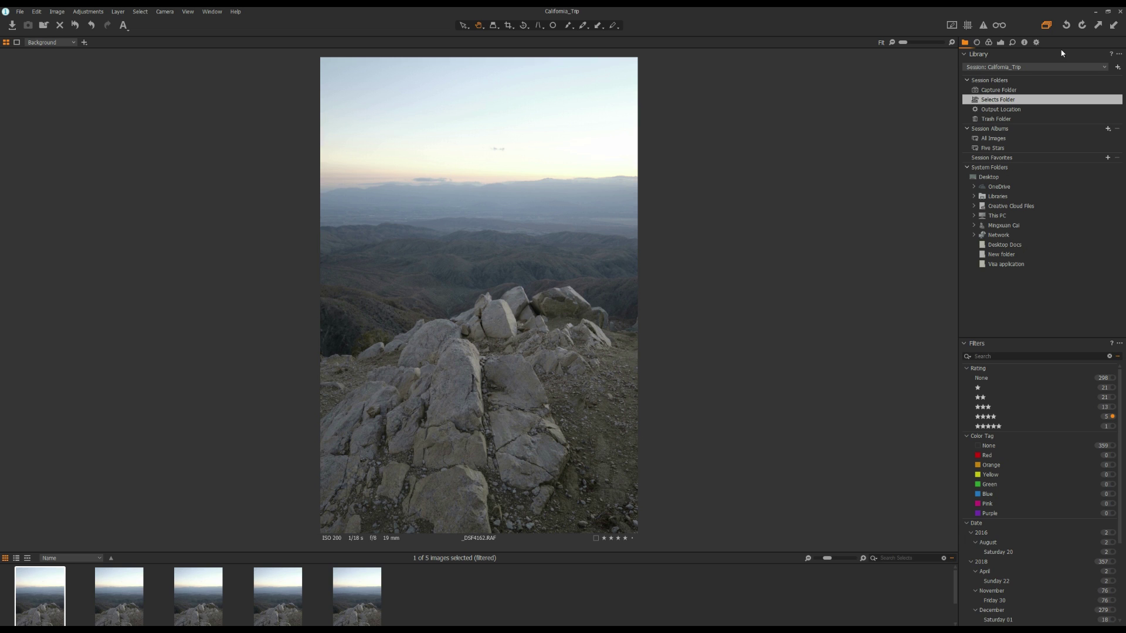
{"action": "left_click", "coordinate": [1000, 43]}
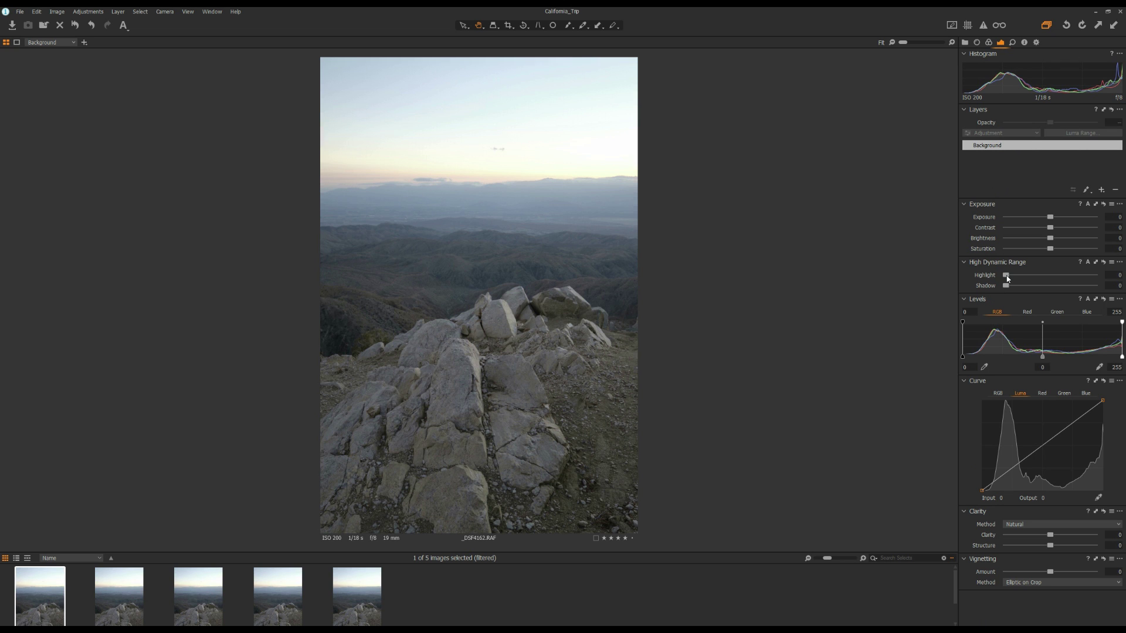
{"action": "left_click_drag", "start_coordinate": [1006, 276], "coordinate": [1107, 278]}
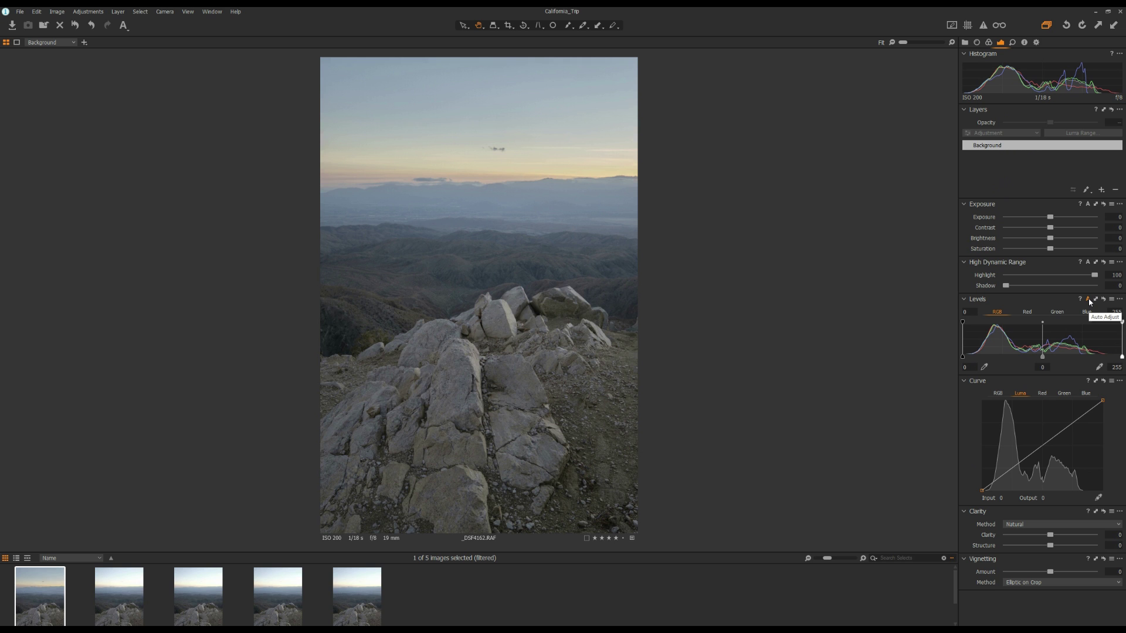
Auto-adjust the RGB levels, and refine the input shadow to 18 and the midtone to -0.1.
{"action": "left_click", "coordinate": [1088, 300]}
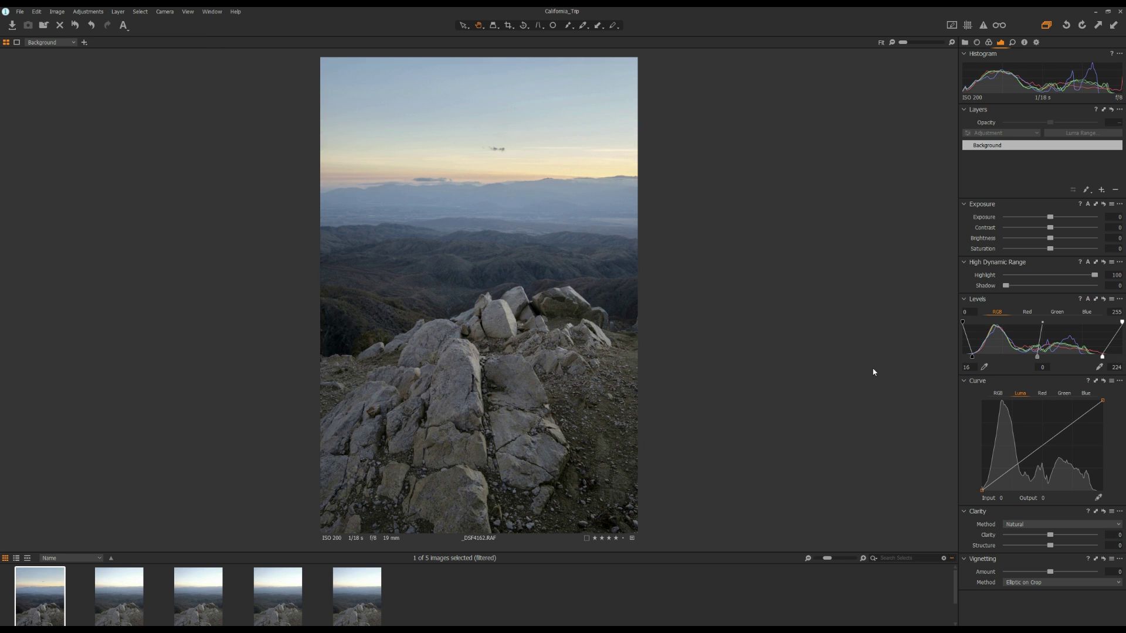
{"action": "left_click_drag", "start_coordinate": [973, 360], "coordinate": [975, 360]}
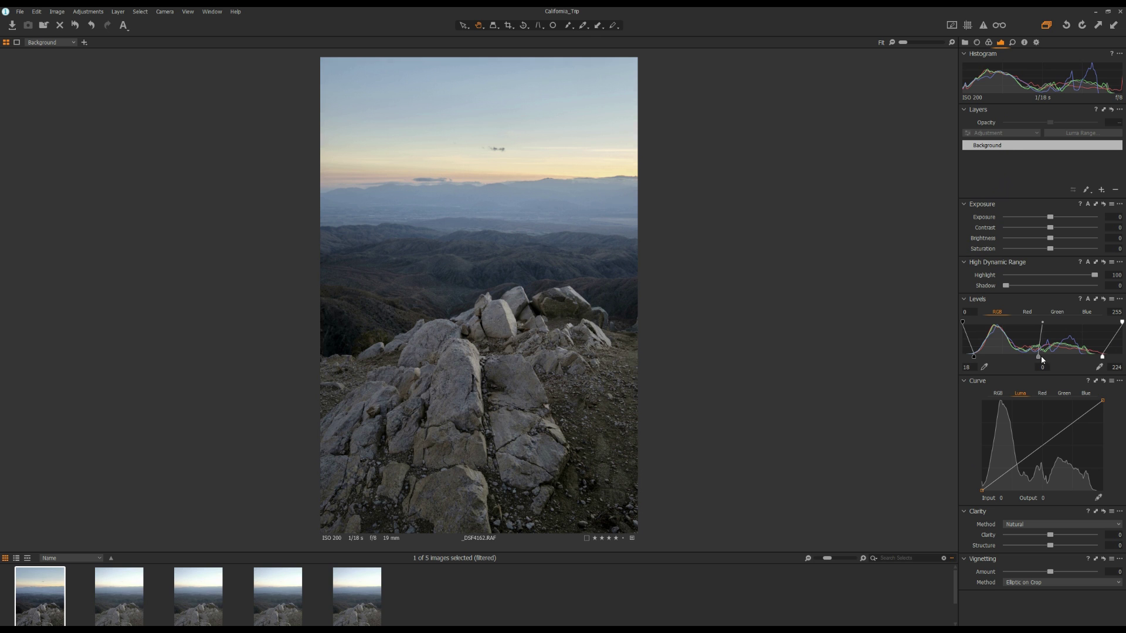
{"action": "left_click_drag", "start_coordinate": [1038, 360], "coordinate": [1045, 359]}
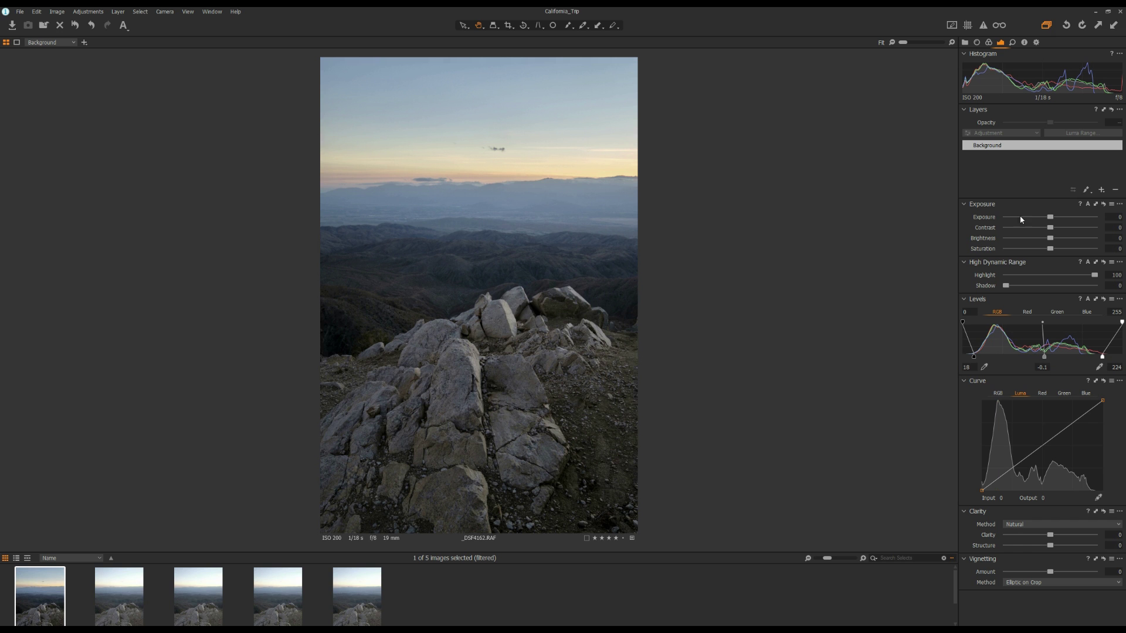
Raise the brightness to 17 and set the input shadow level to 20.
{"action": "left_click_drag", "start_coordinate": [1050, 238], "coordinate": [1066, 238]}
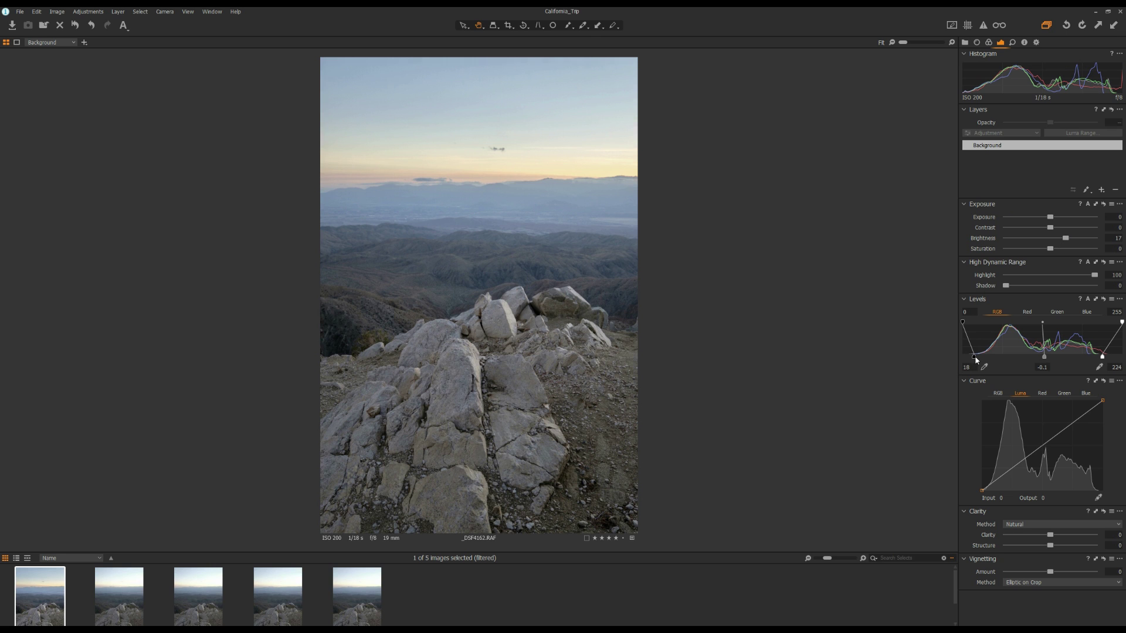
{"action": "left_click_drag", "start_coordinate": [976, 360], "coordinate": [978, 361]}
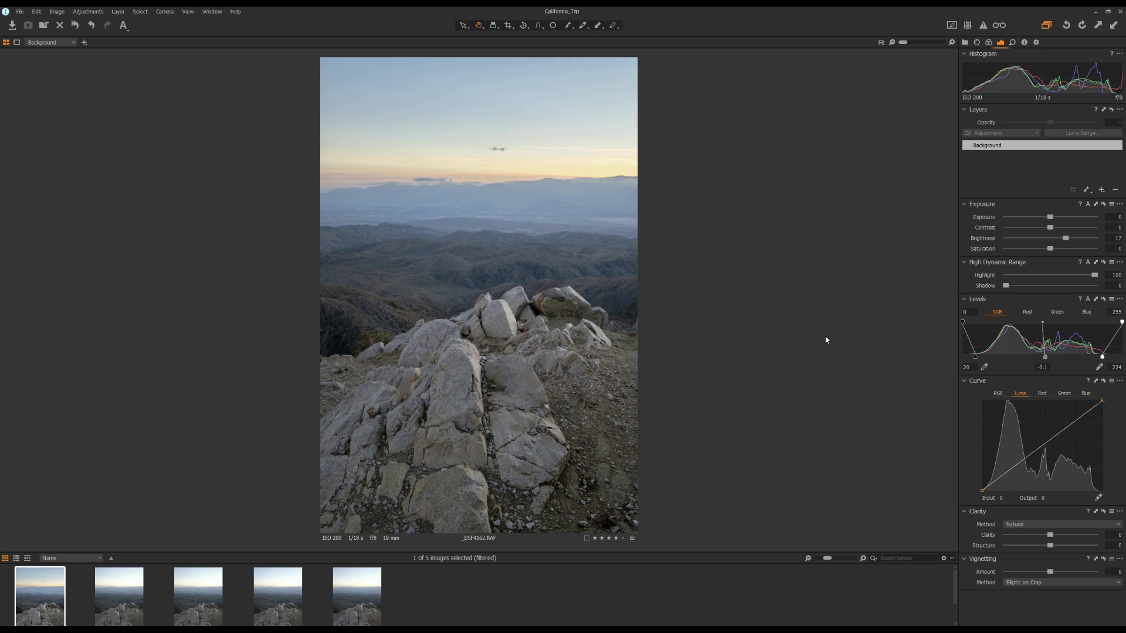
Warm the white balance to 5725 Kelvin with a tint of 3.8.
{"action": "left_click", "coordinate": [988, 43]}
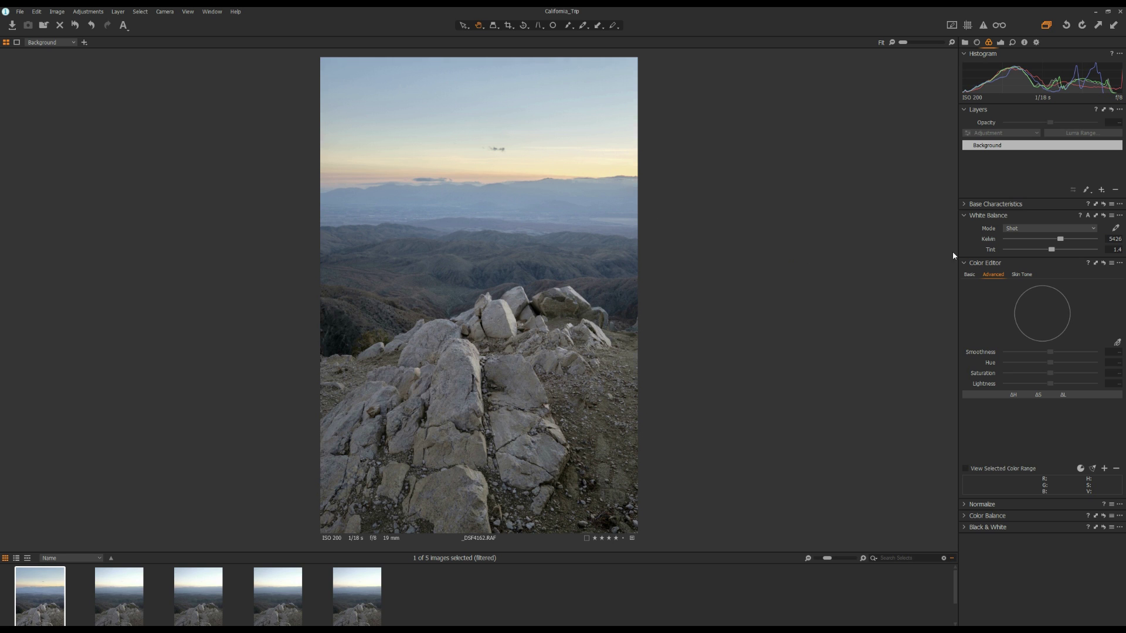
{"action": "left_click_drag", "start_coordinate": [1060, 239], "coordinate": [1064, 241]}
{"action": "left_click_drag", "start_coordinate": [1065, 241], "coordinate": [1064, 241]}
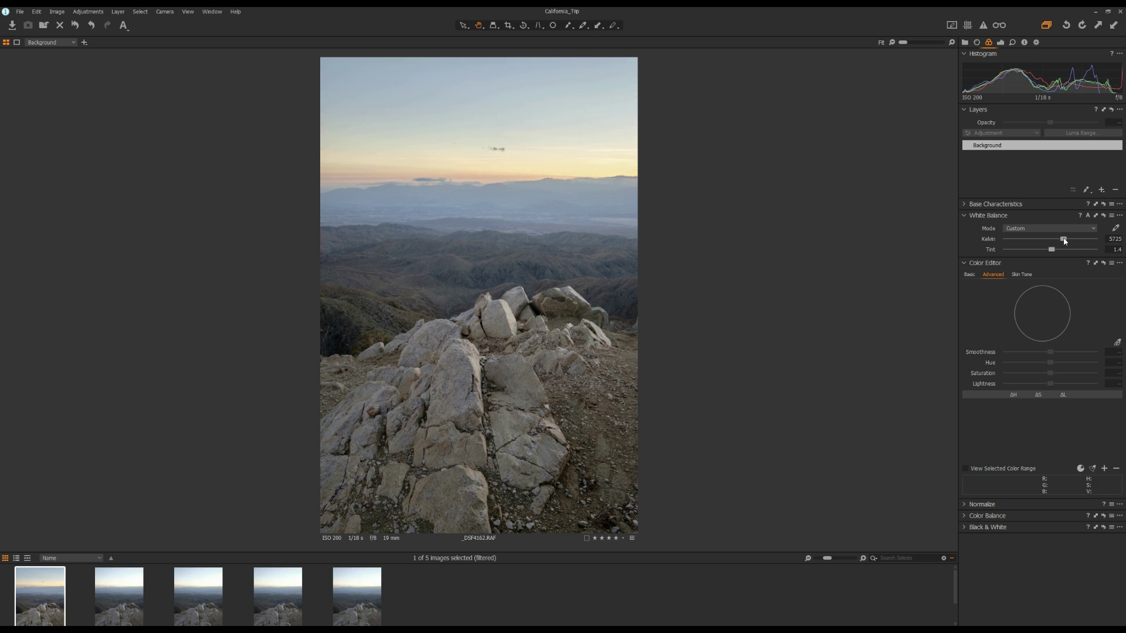
{"action": "left_click_drag", "start_coordinate": [1053, 252], "coordinate": [1055, 252]}
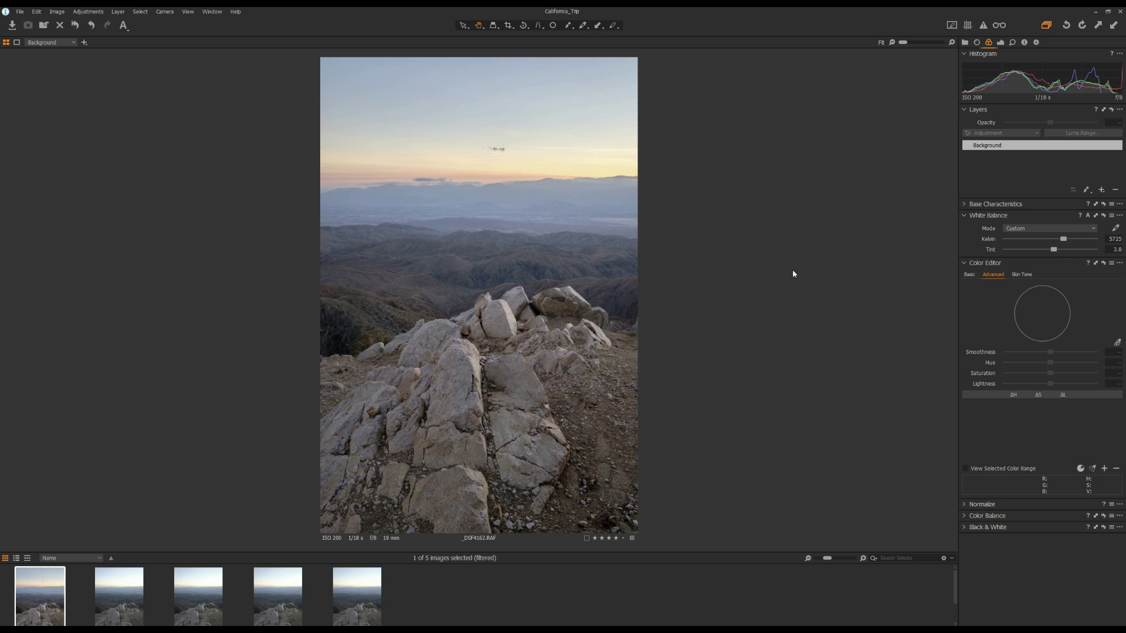
Copy the adjustments from _DSF4162.RAF and apply them to the other four frames, _DSF4163.RAF through _DSF4166.RAF.
{"action": "left_click", "coordinate": [1000, 42]}
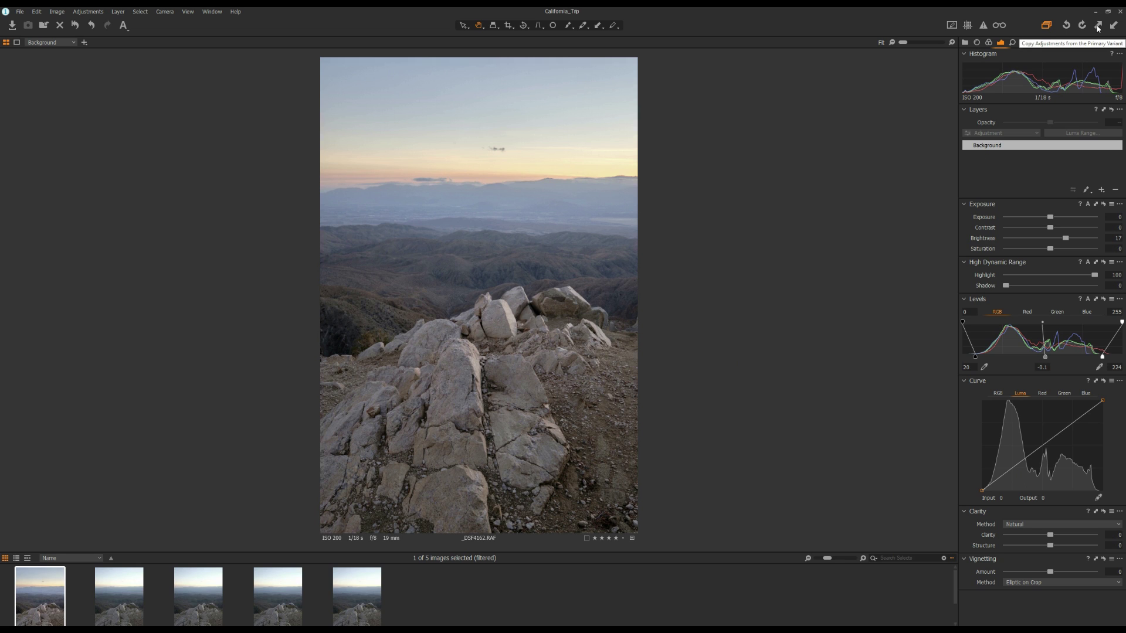
{"action": "left_click", "coordinate": [126, 603]}
{"action": "left_click", "coordinate": [364, 602], "text": "shift"}
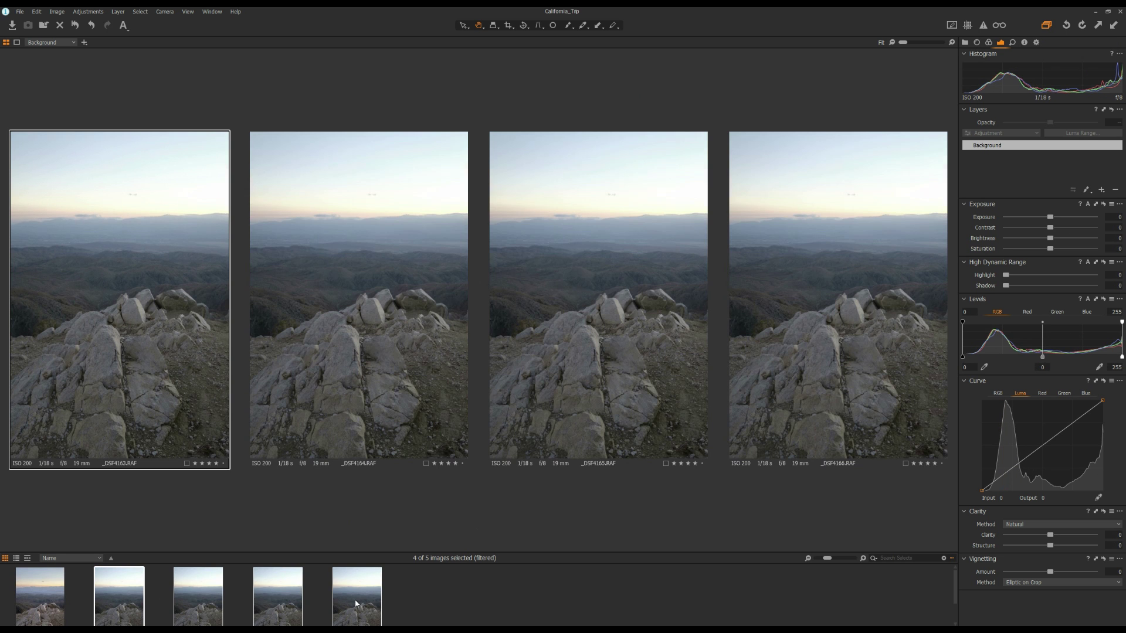
{"action": "left_click", "coordinate": [1113, 27]}
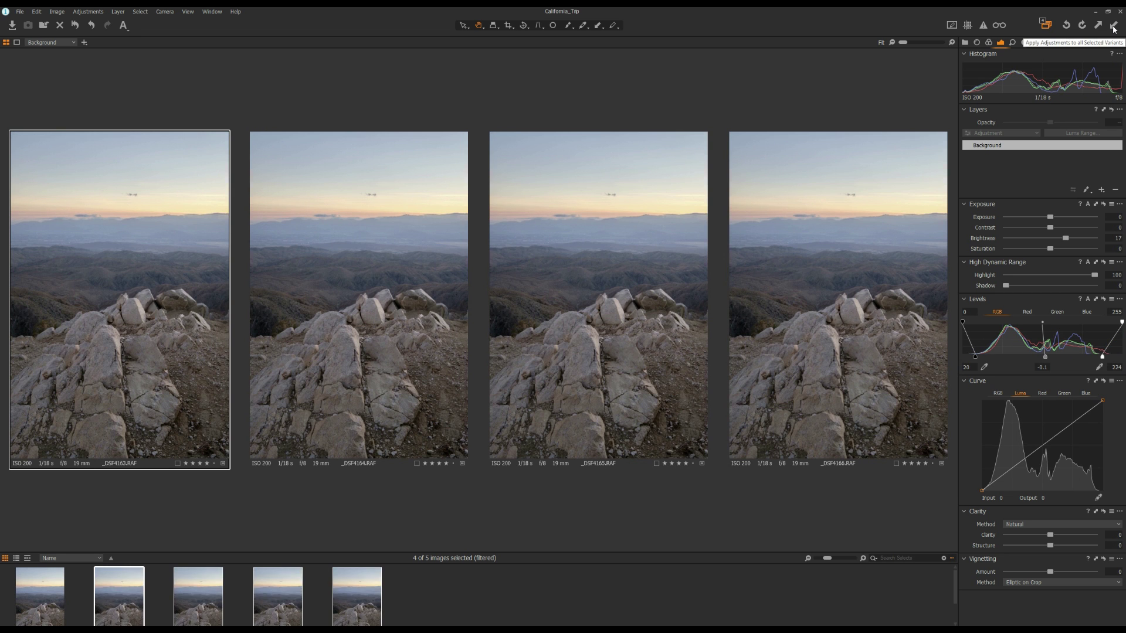
Open all five frames in Adobe Photoshop CC 2019 as 16-bit uncompressed TIFFs with the Adobe RGB (1998) profile.
{"action": "key", "text": "ctrl+a"}
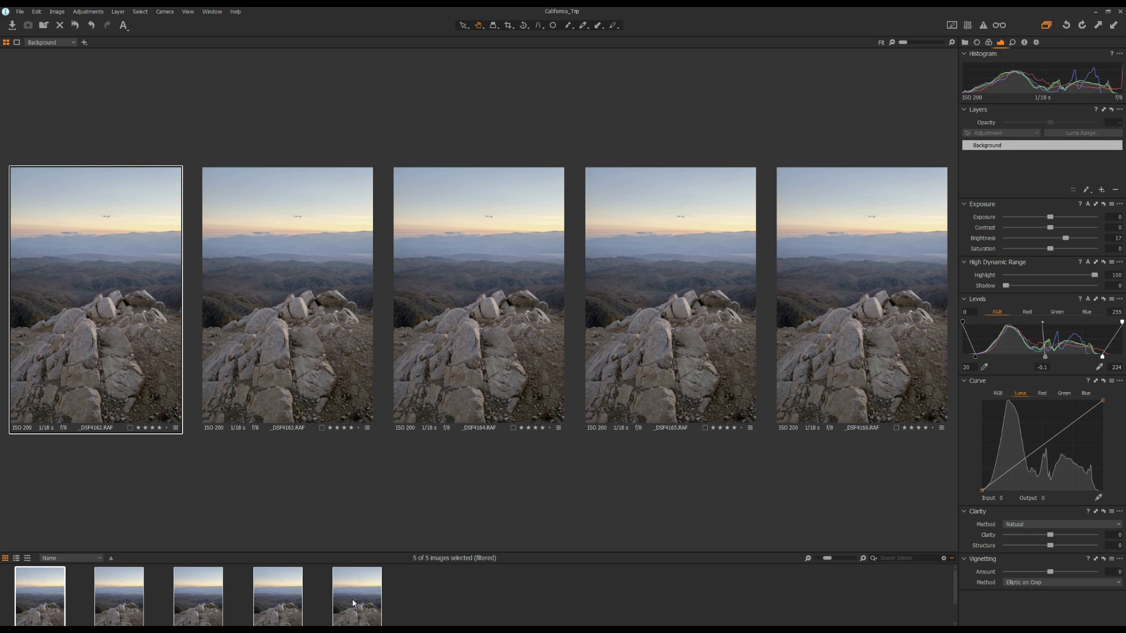
{"action": "right_click", "coordinate": [354, 602]}
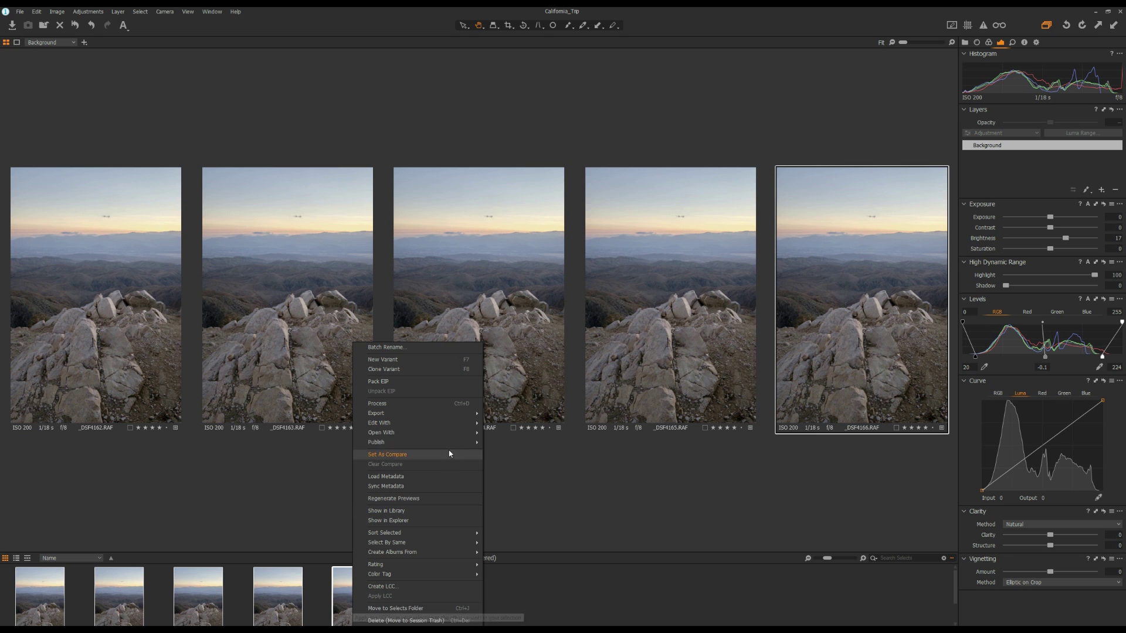
{"action": "mouse_move", "coordinate": [468, 425]}
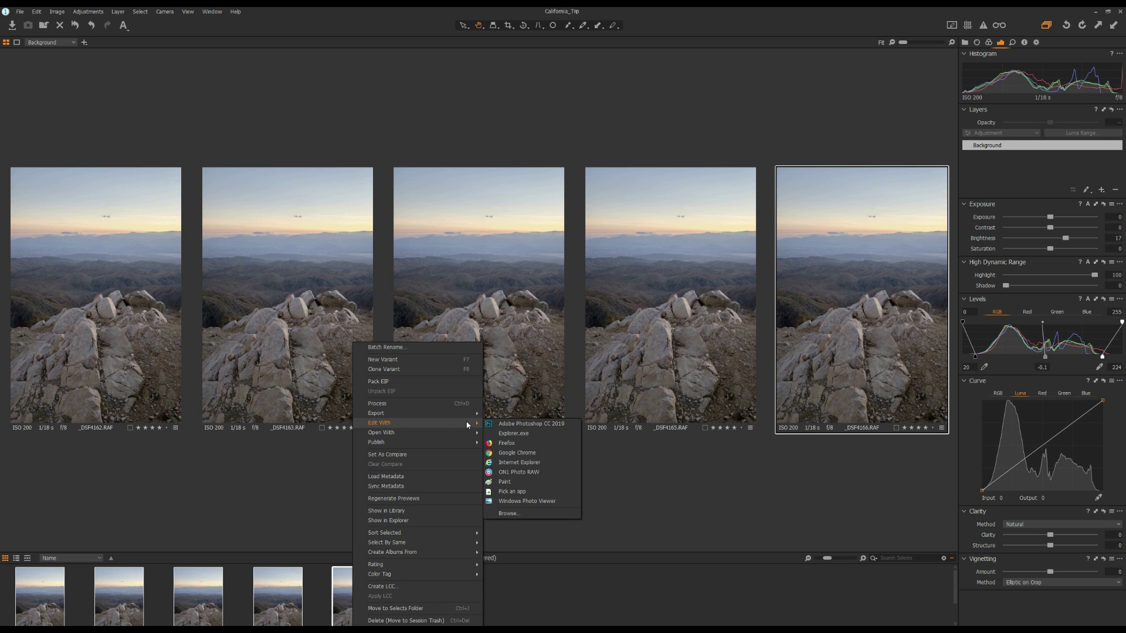
{"action": "left_click", "coordinate": [511, 424]}
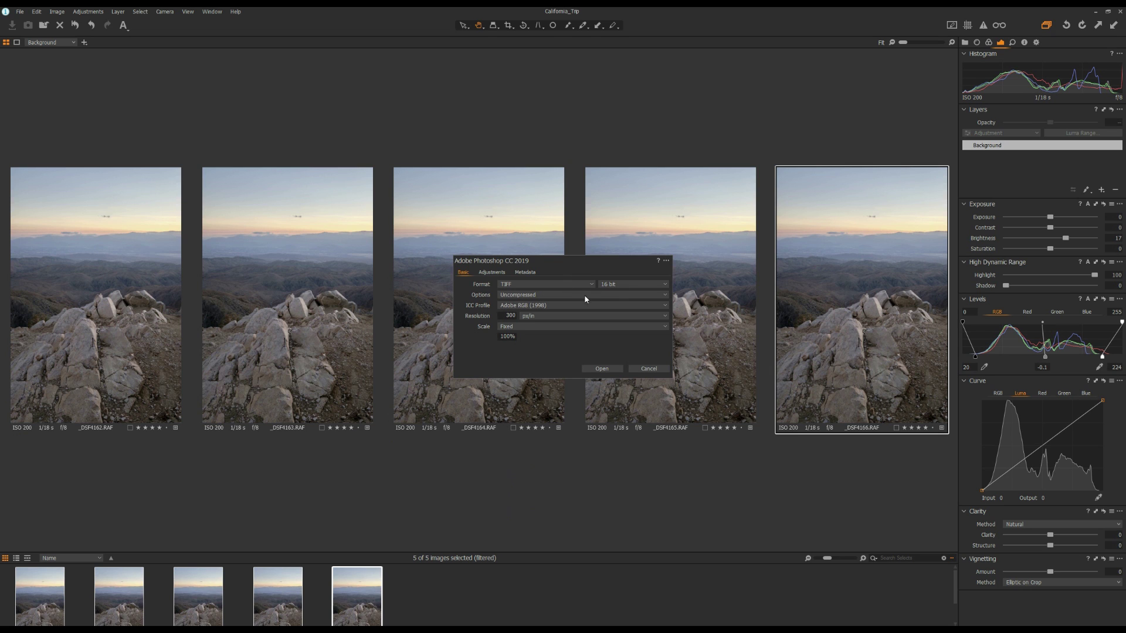
{"action": "left_click", "coordinate": [490, 272]}
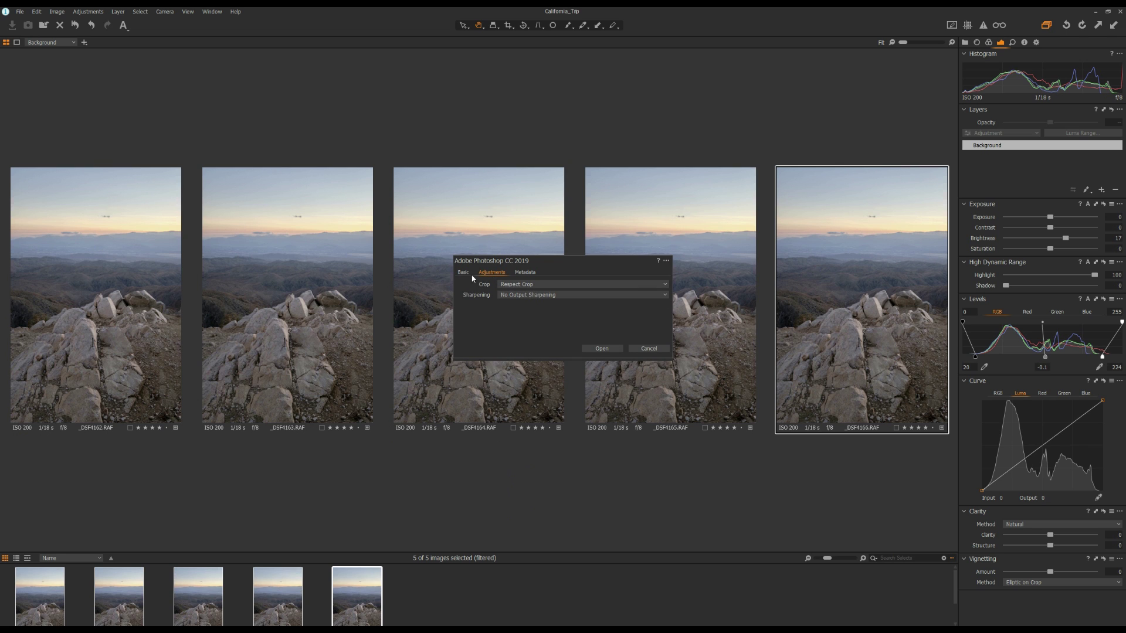
{"action": "left_click", "coordinate": [463, 273]}
{"action": "left_click", "coordinate": [602, 369]}
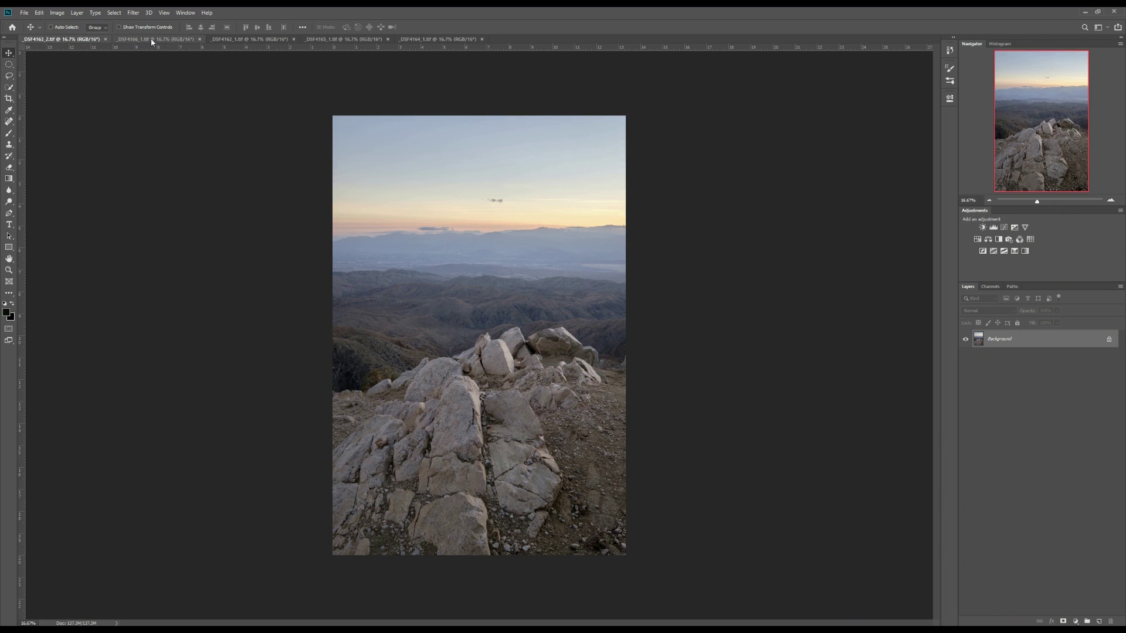
Check the opened documents, and copy the whole _DSF4166_1.tif image into _DSF4163_2.tif as a new layer.
{"action": "left_click", "coordinate": [251, 40]}
{"action": "left_click", "coordinate": [349, 39]}
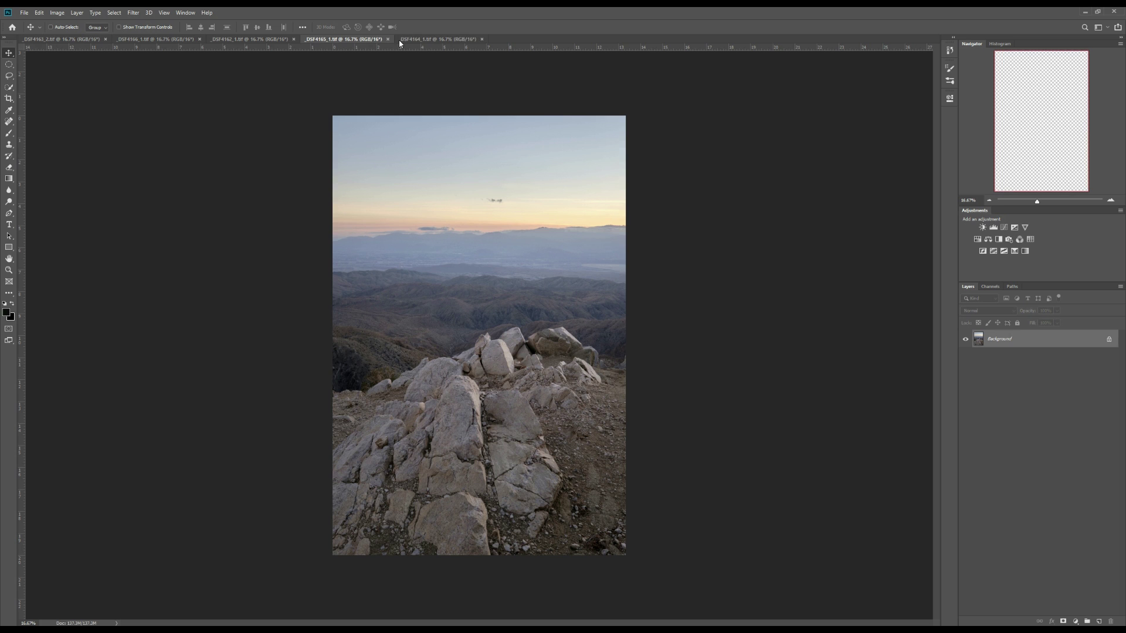
{"action": "left_click", "coordinate": [433, 40]}
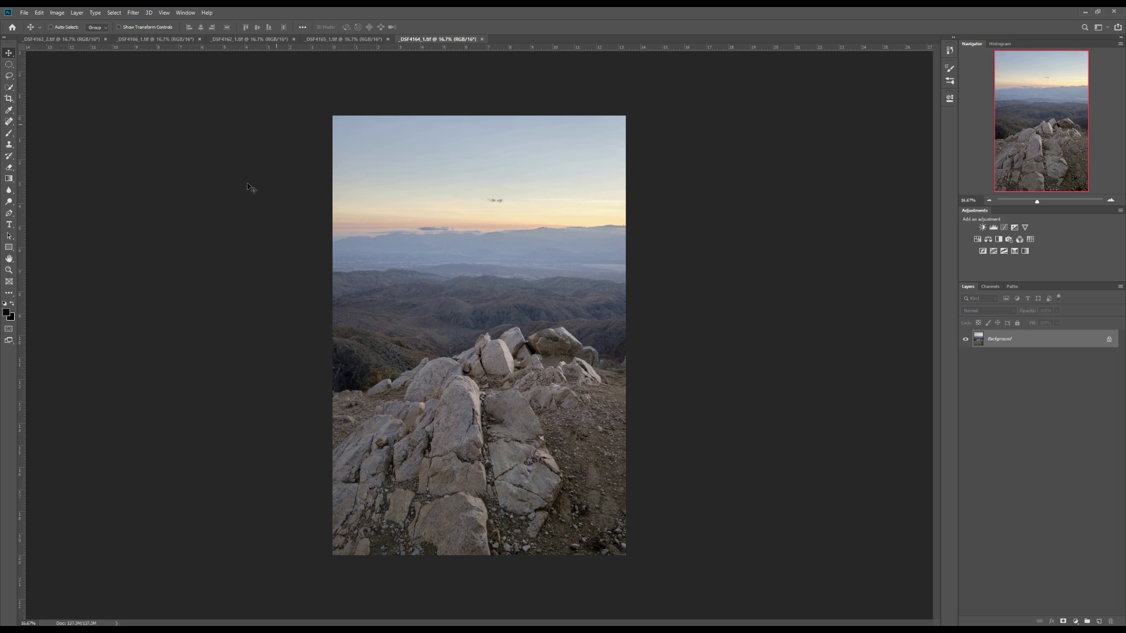
{"action": "left_click", "coordinate": [70, 41]}
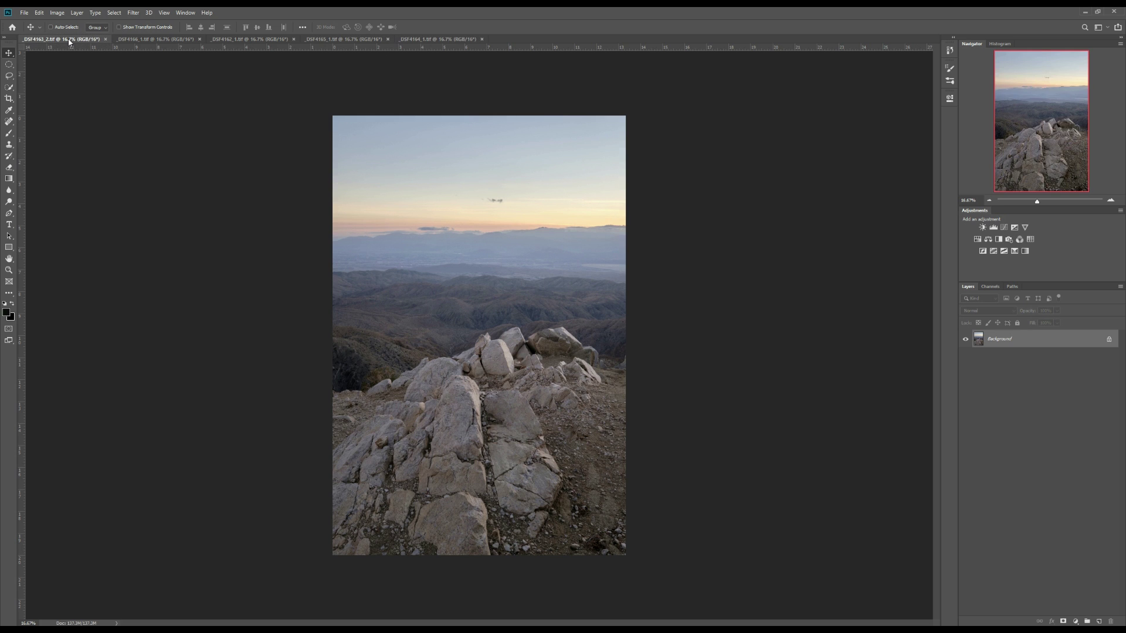
{"action": "left_click", "coordinate": [143, 41]}
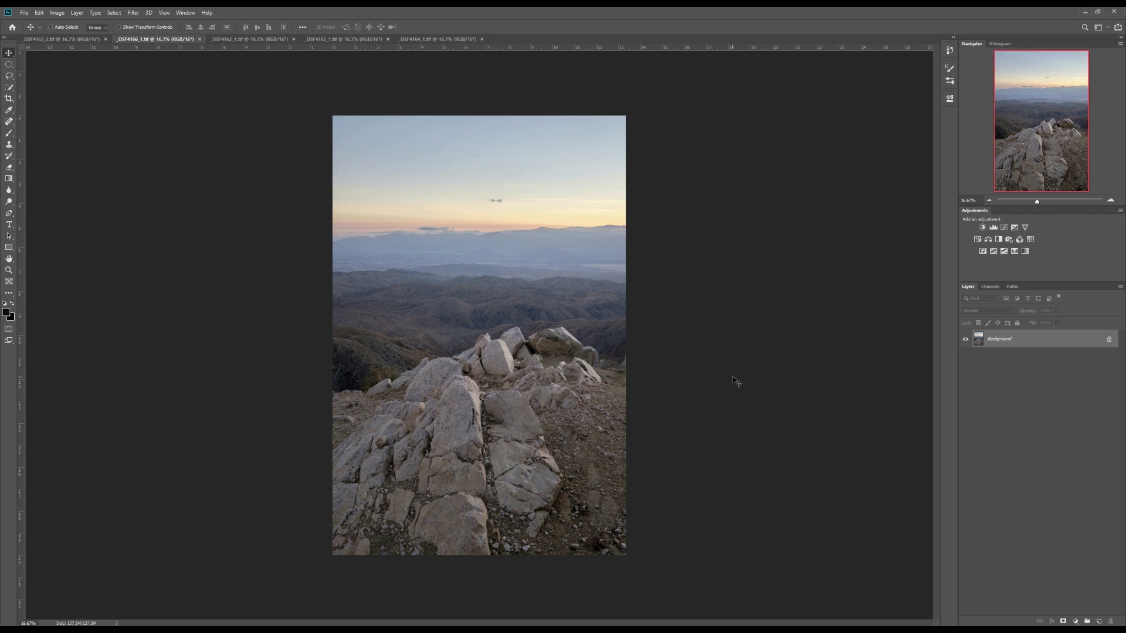
{"action": "key", "text": "ctrl+a"}
{"action": "key", "text": "ctrl"}
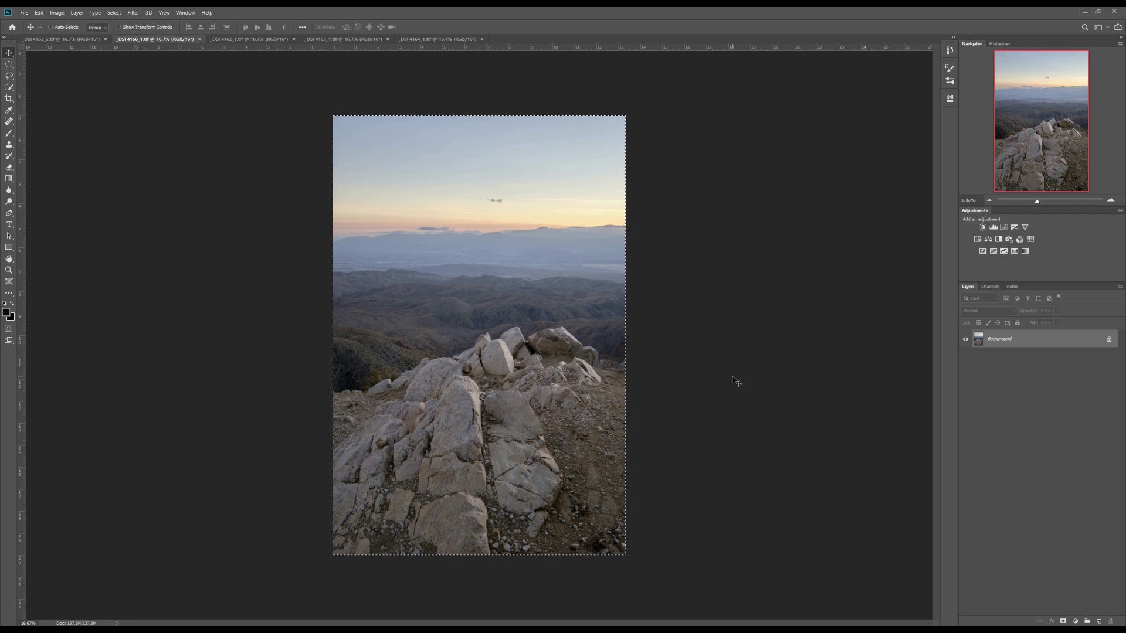
{"action": "left_click", "coordinate": [88, 39]}
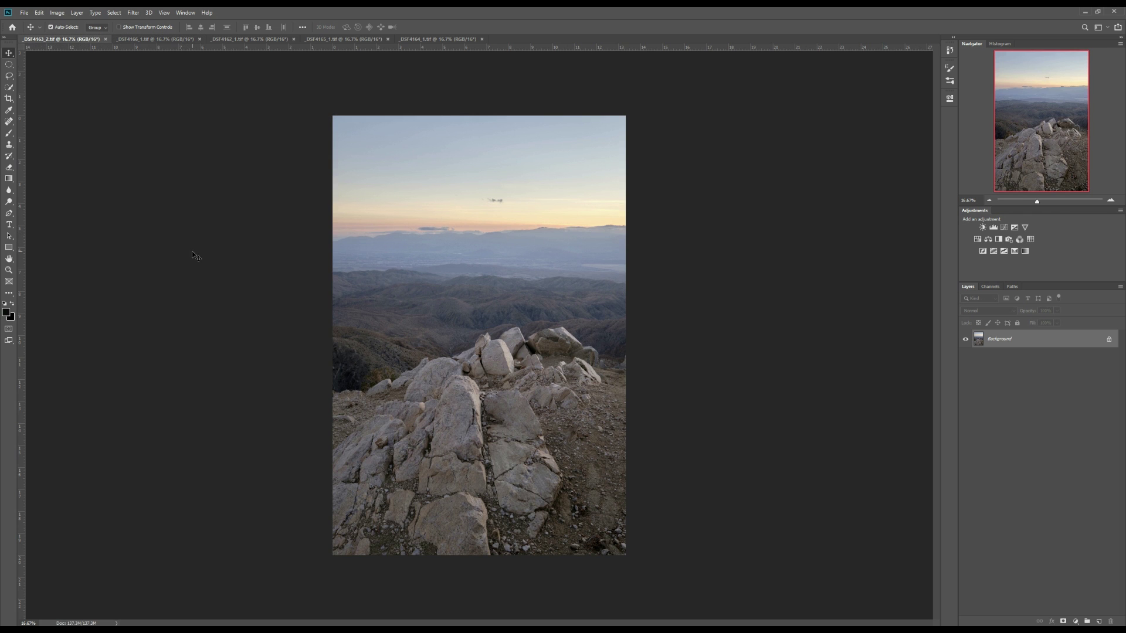
{"action": "key", "text": "ctrl+j"}
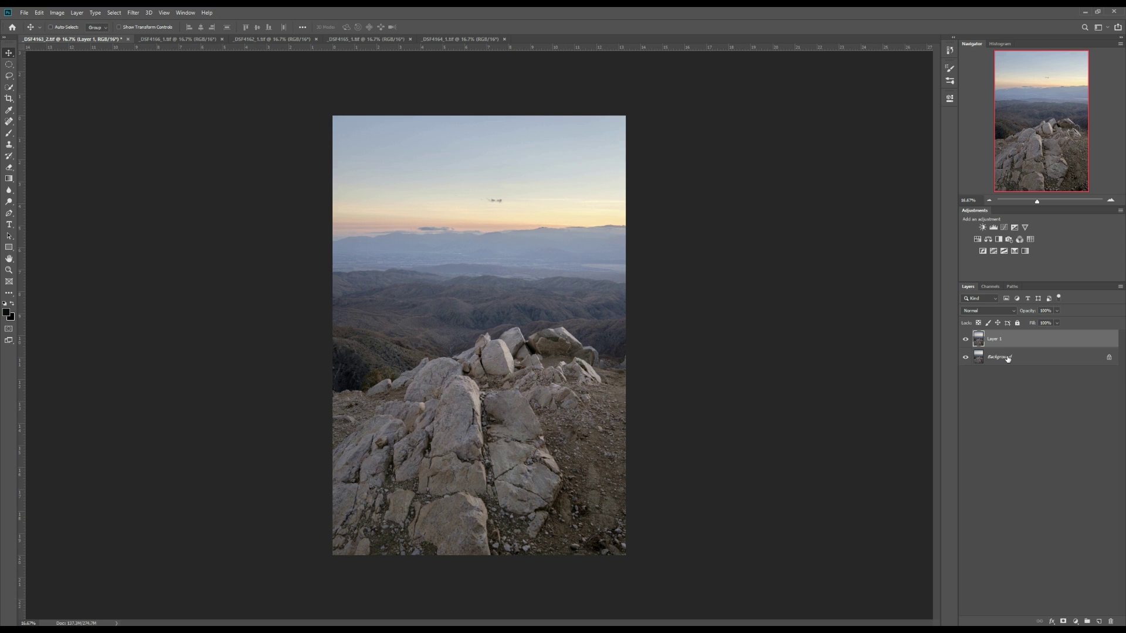
Copy the whole _DSF4162_1.tif image and paste it into _DSF4163_2.tif as a new layer.
{"action": "left_click", "coordinate": [181, 41]}
{"action": "left_click", "coordinate": [257, 41]}
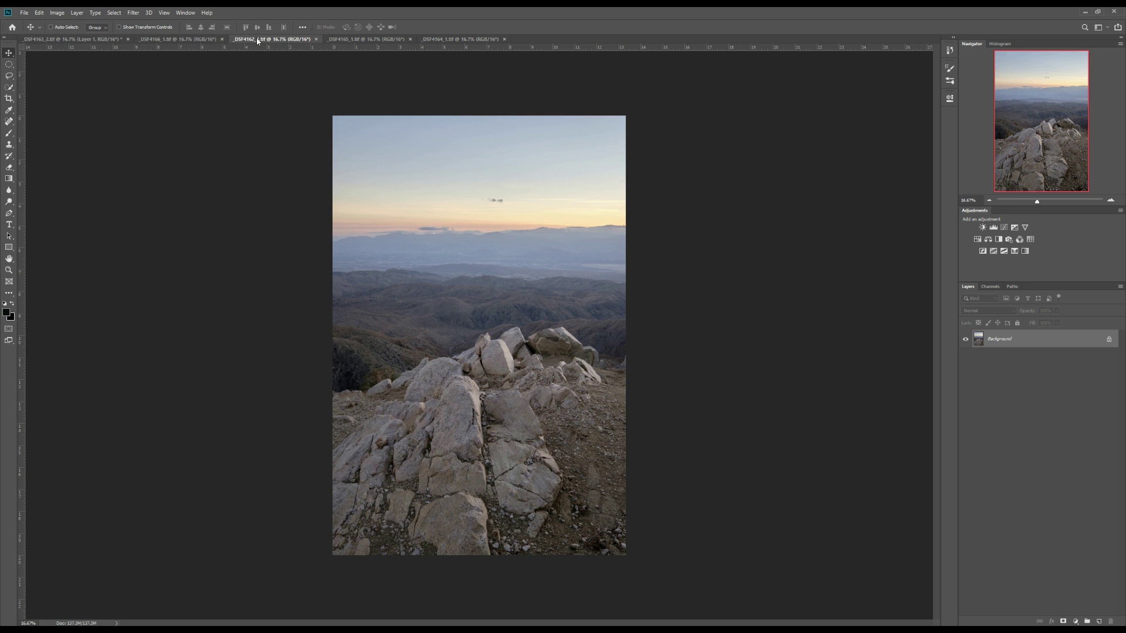
{"action": "key", "text": "ctrl+a"}
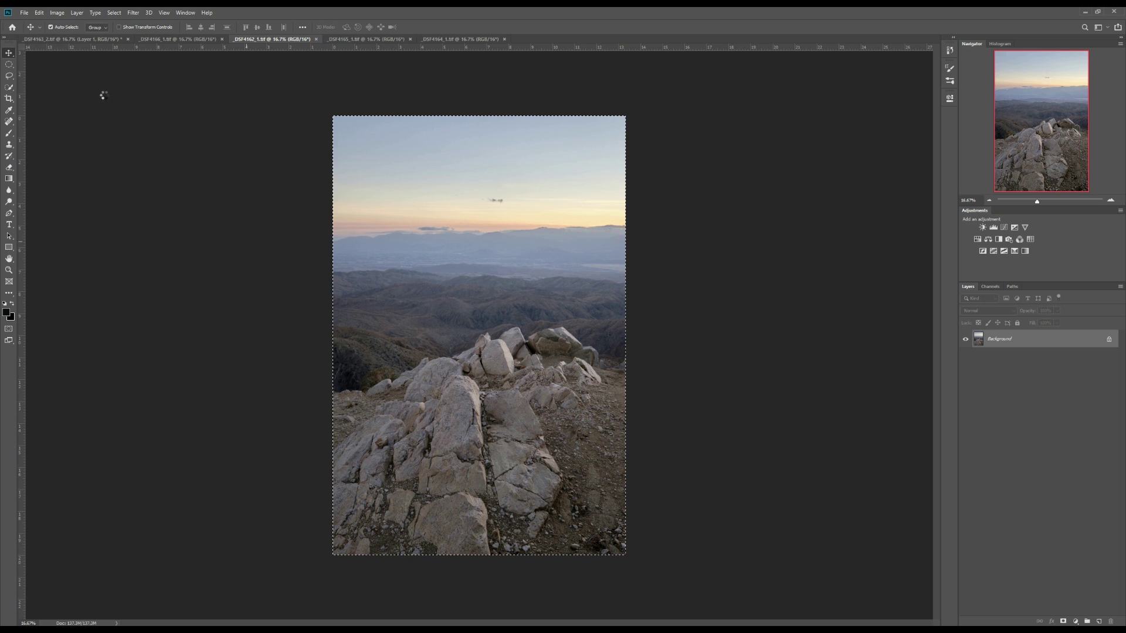
{"action": "left_click", "coordinate": [74, 39]}
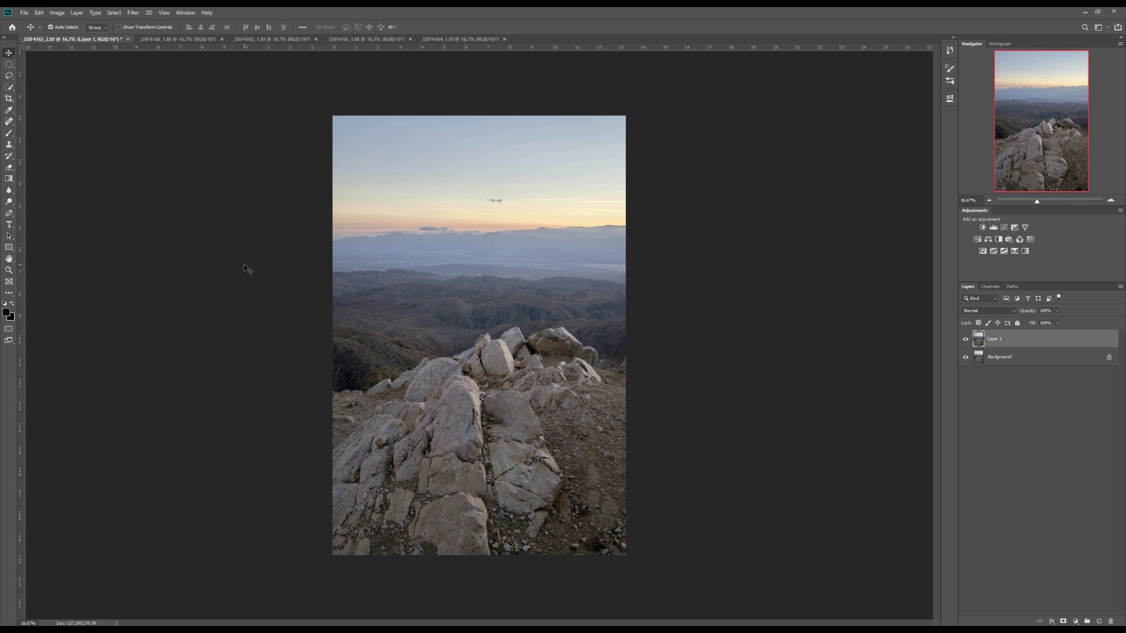
{"action": "key", "text": "ctrl+v"}
Copy the whole _DSF4165_1.tif image and paste it into _DSF4163_2.tif as a new layer.
{"action": "left_click", "coordinate": [359, 41]}
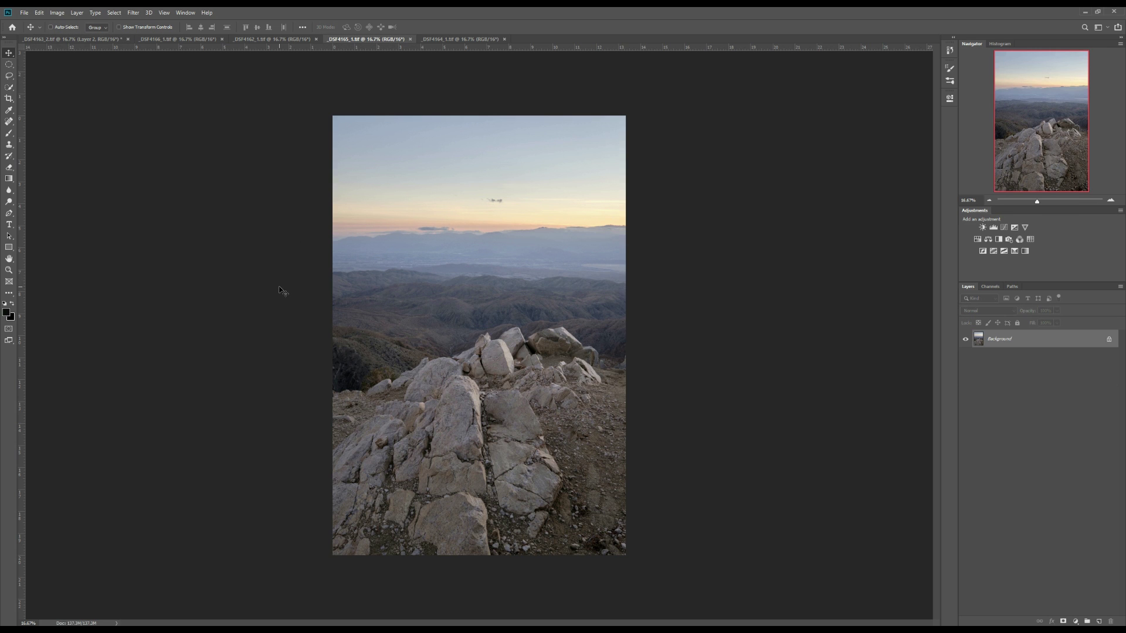
{"action": "key", "text": "ctrl+a"}
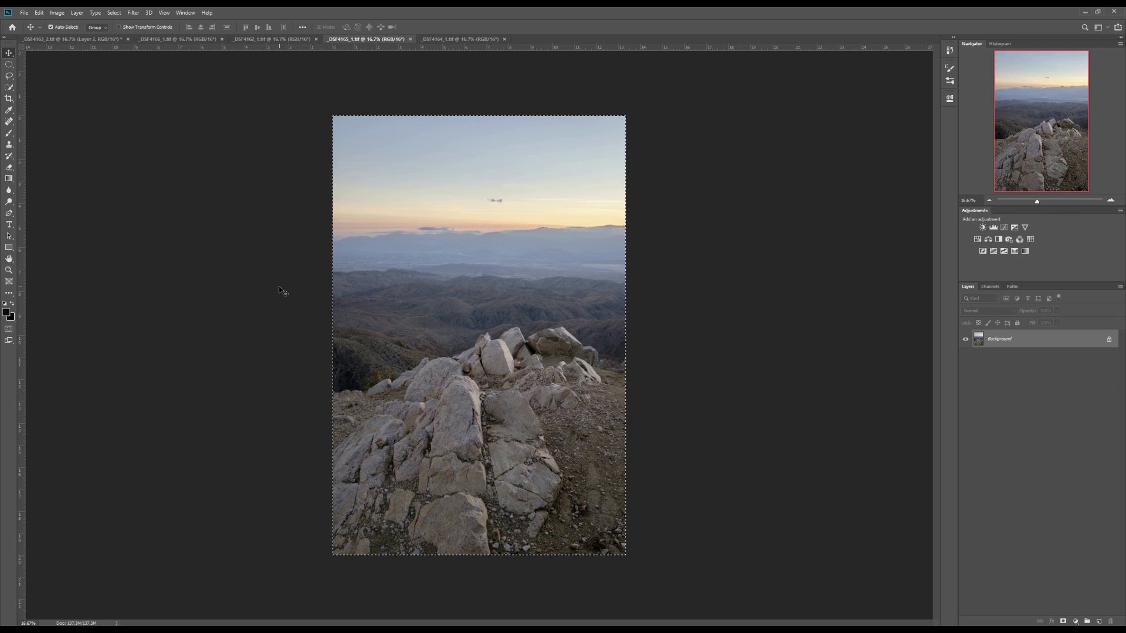
{"action": "left_click", "coordinate": [71, 38]}
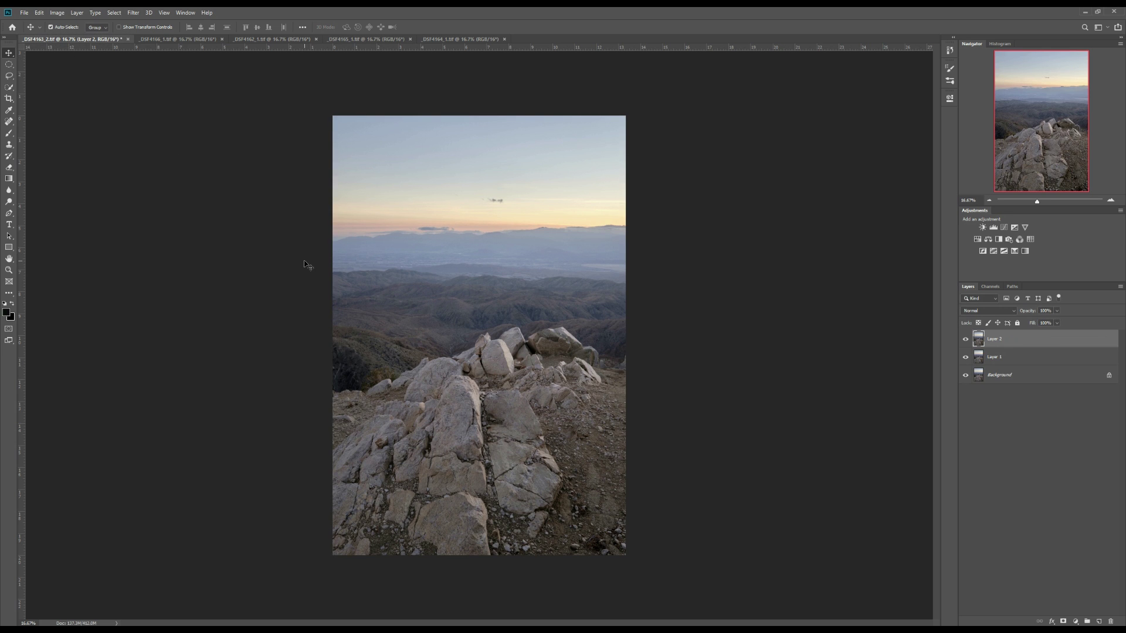
{"action": "key", "text": "ctrl+v"}
Add the whole _DSF4164_1.tif image to _DSF4163_2.tif as a new layer, and unlock that document's background layer.
{"action": "left_click", "coordinate": [445, 38]}
{"action": "key", "text": "ctrl+a"}
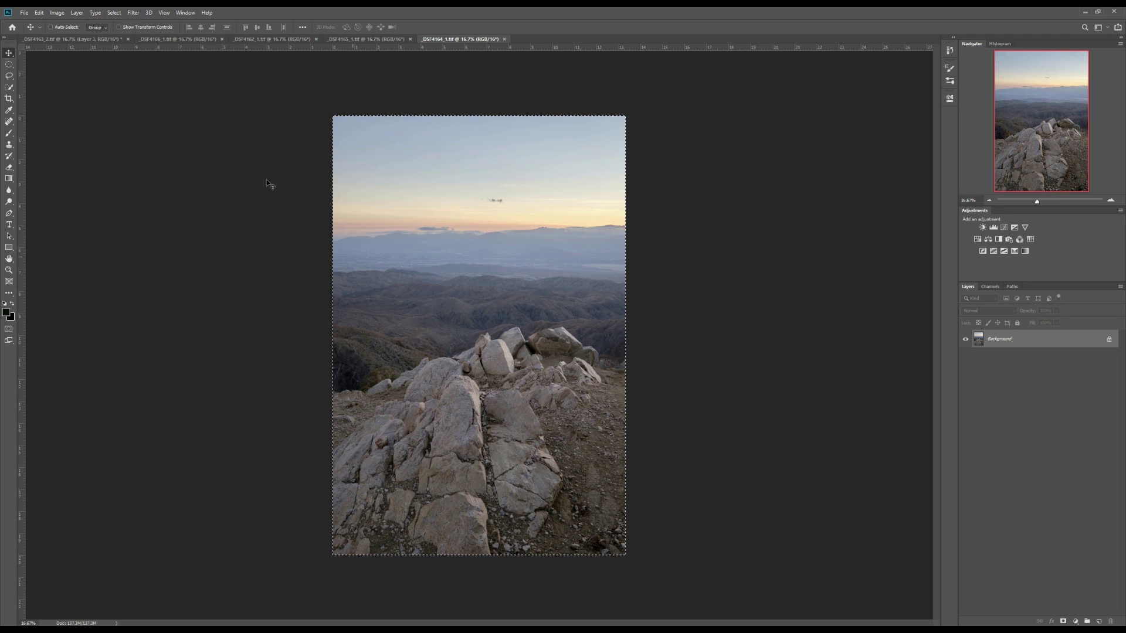
{"action": "left_click", "coordinate": [88, 39]}
{"action": "key", "text": "ctrl+v"}
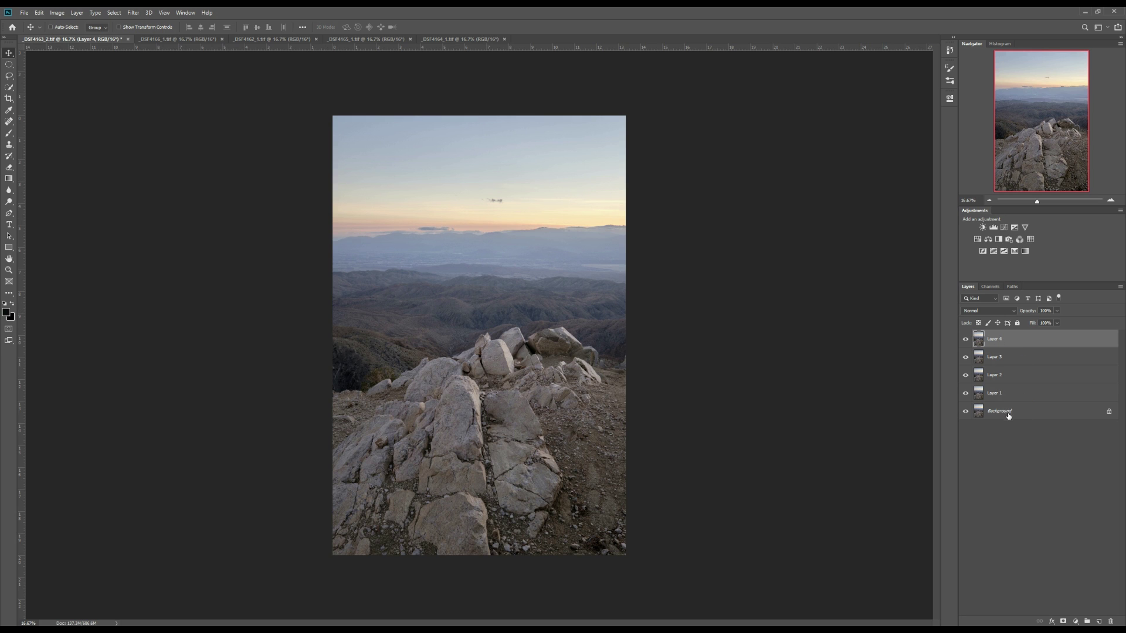
{"action": "left_click", "coordinate": [1109, 413]}
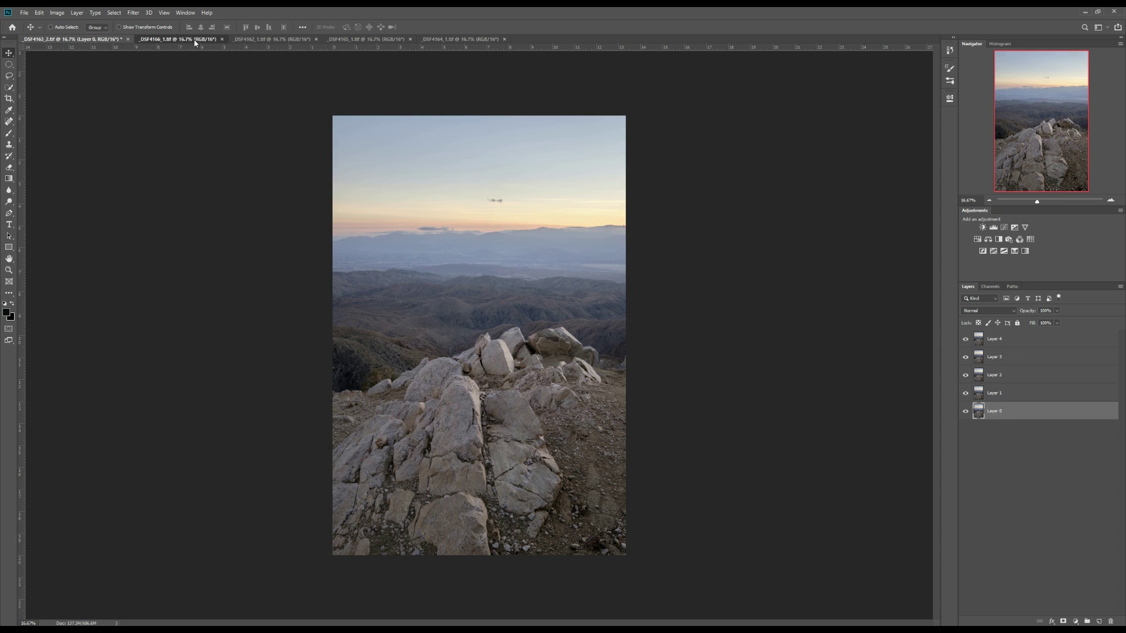
Close the four source documents, leaving only the layered _DSF4163_2.tif open.
{"action": "left_click", "coordinate": [218, 40]}
{"action": "left_click", "coordinate": [221, 38]}
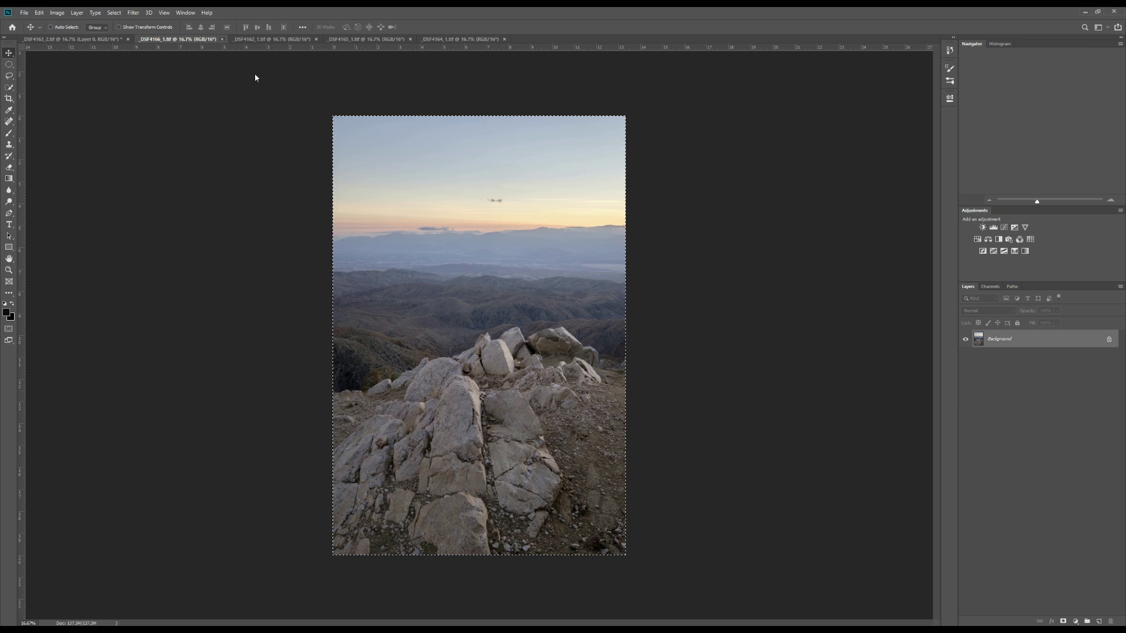
{"action": "left_click", "coordinate": [221, 38]}
{"action": "left_click", "coordinate": [222, 39]}
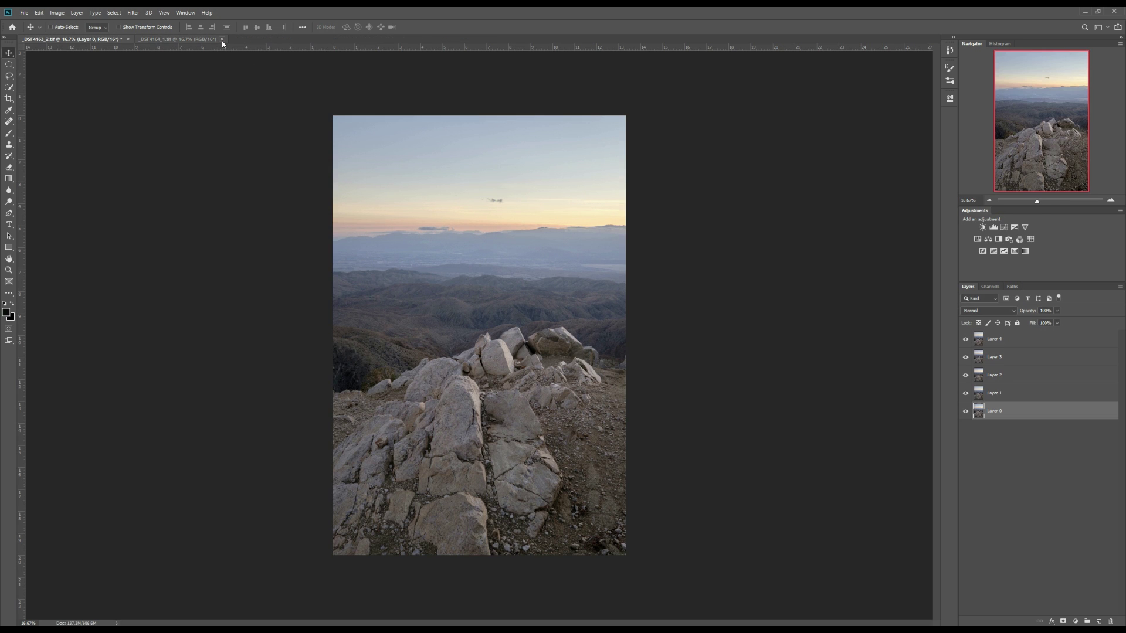
{"action": "left_click", "coordinate": [222, 39]}
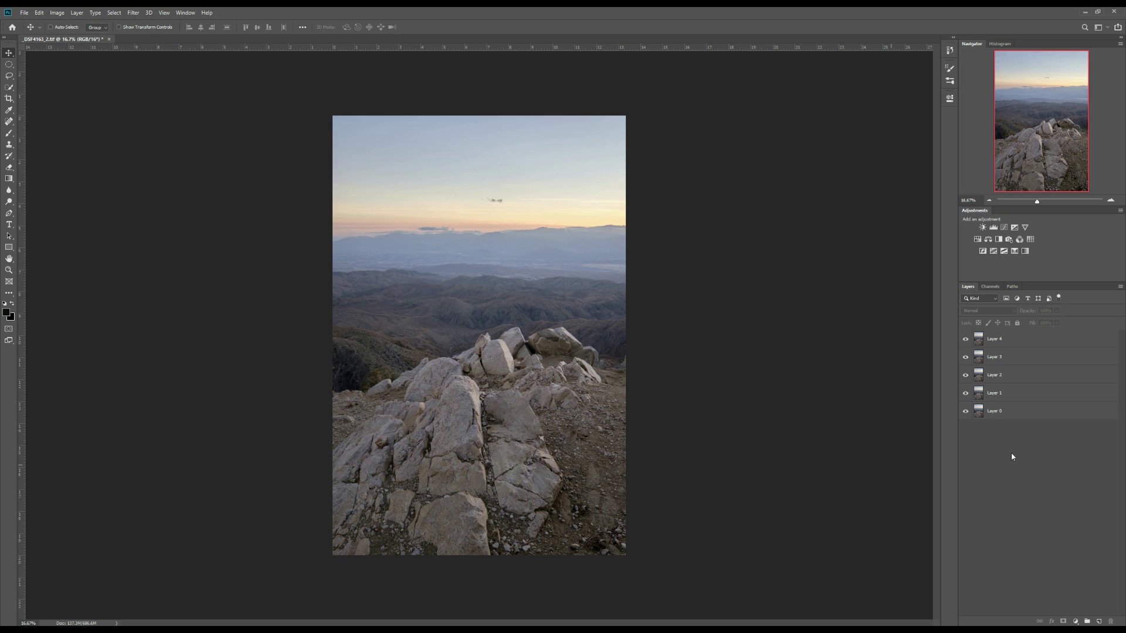
Select all five layers, from Layer 4 to Layer 0, and auto-align them with the Auto projection.
{"action": "left_click", "coordinate": [1013, 343]}
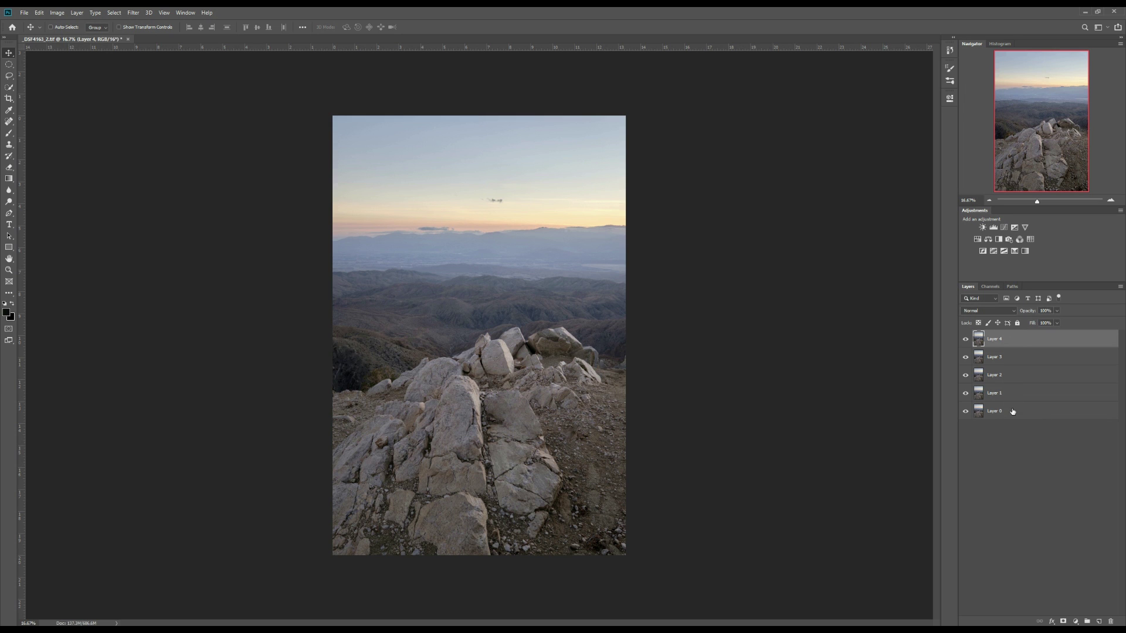
{"action": "left_click", "coordinate": [1012, 412], "text": "shift"}
{"action": "left_click", "coordinate": [38, 12]}
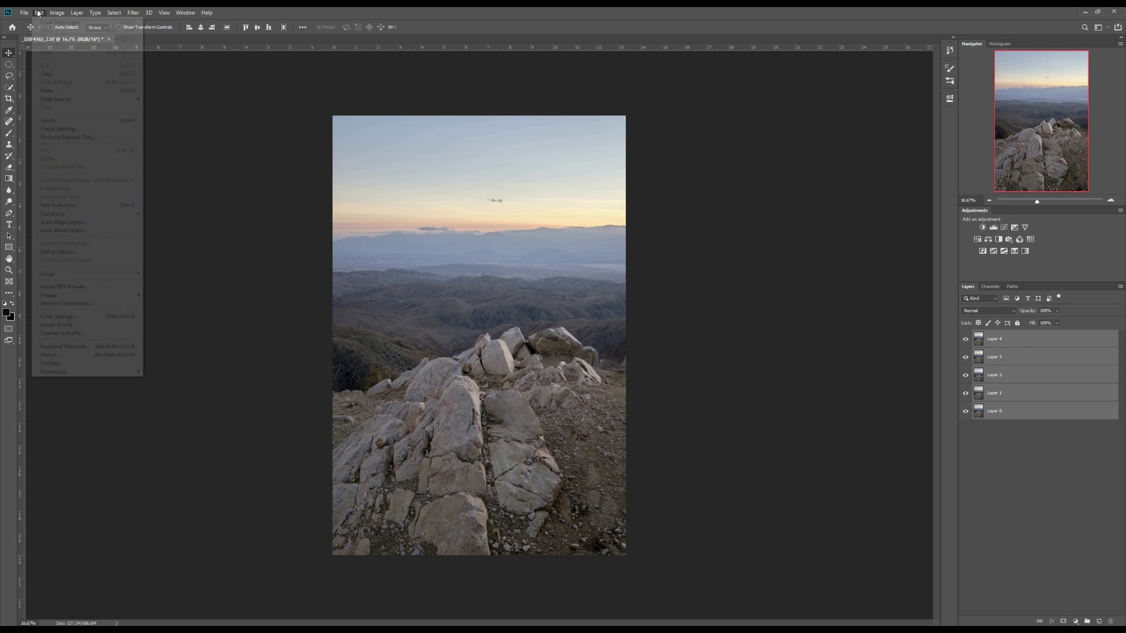
{"action": "left_click", "coordinate": [66, 223]}
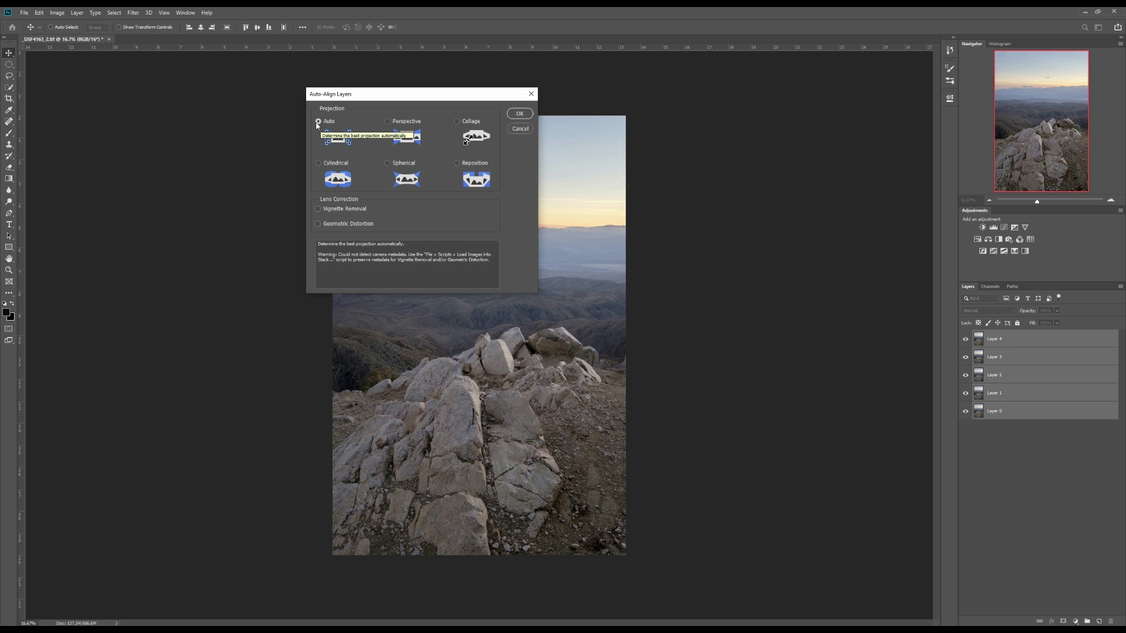
{"action": "left_click", "coordinate": [519, 113]}
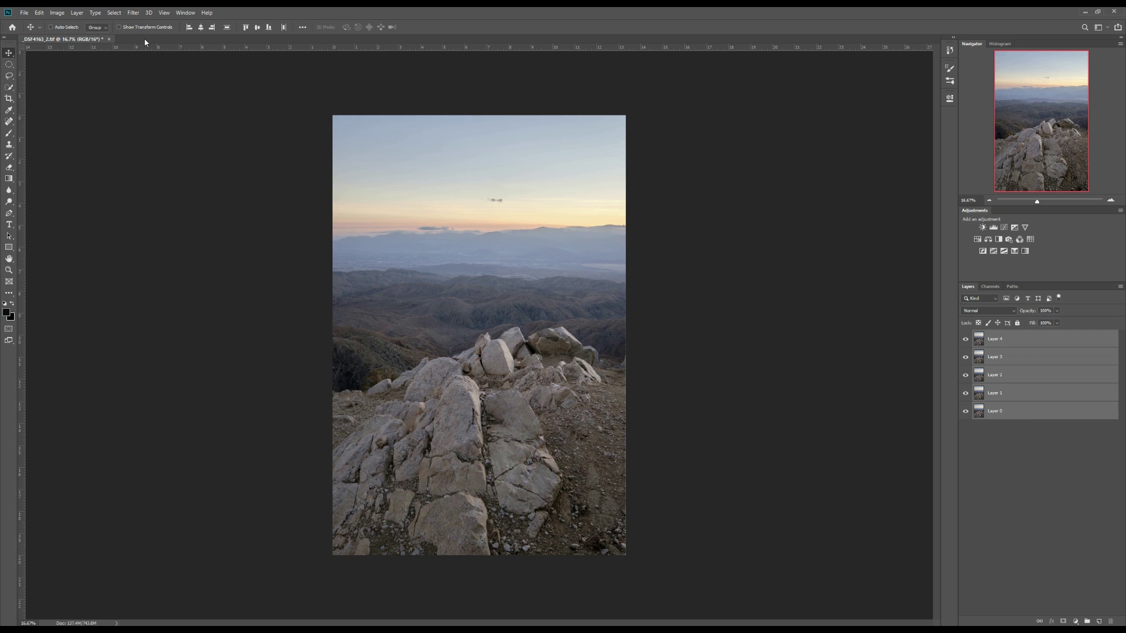
Auto-blend the five aligned layers with the Stack Images method and Seamless Tones and Colors enabled.
{"action": "left_click", "coordinate": [40, 12]}
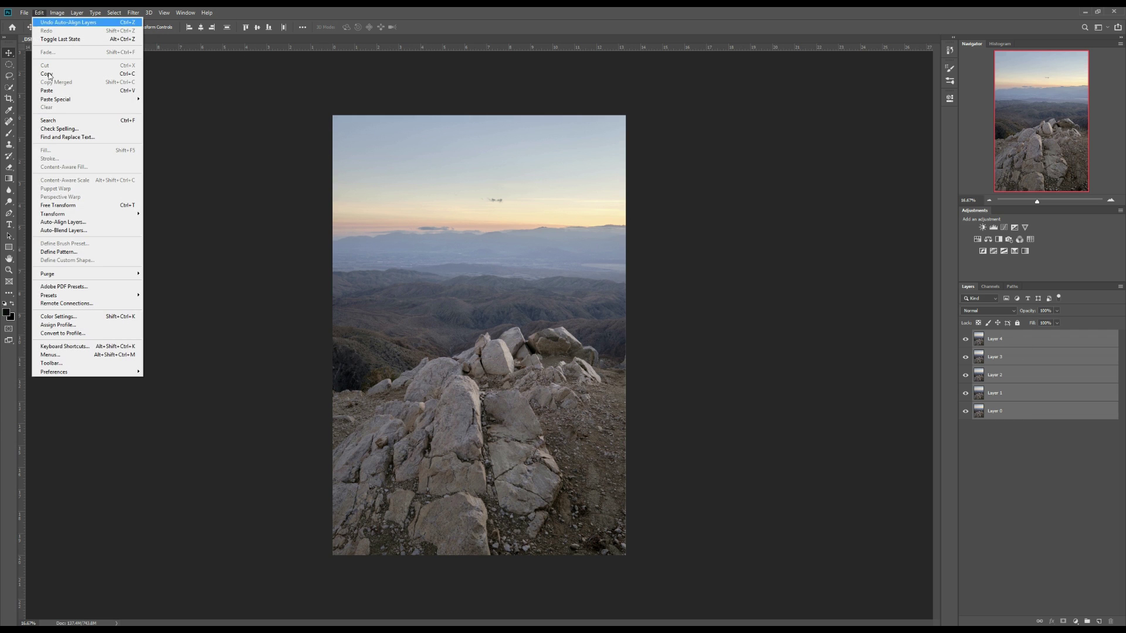
{"action": "left_click", "coordinate": [65, 235]}
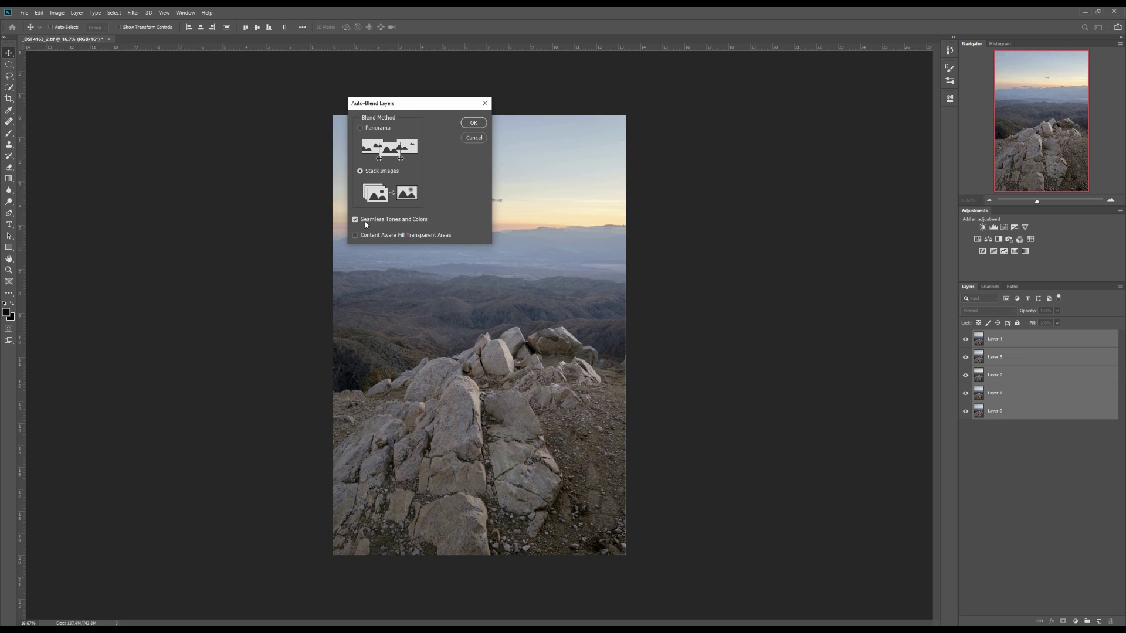
{"action": "left_click", "coordinate": [473, 123]}
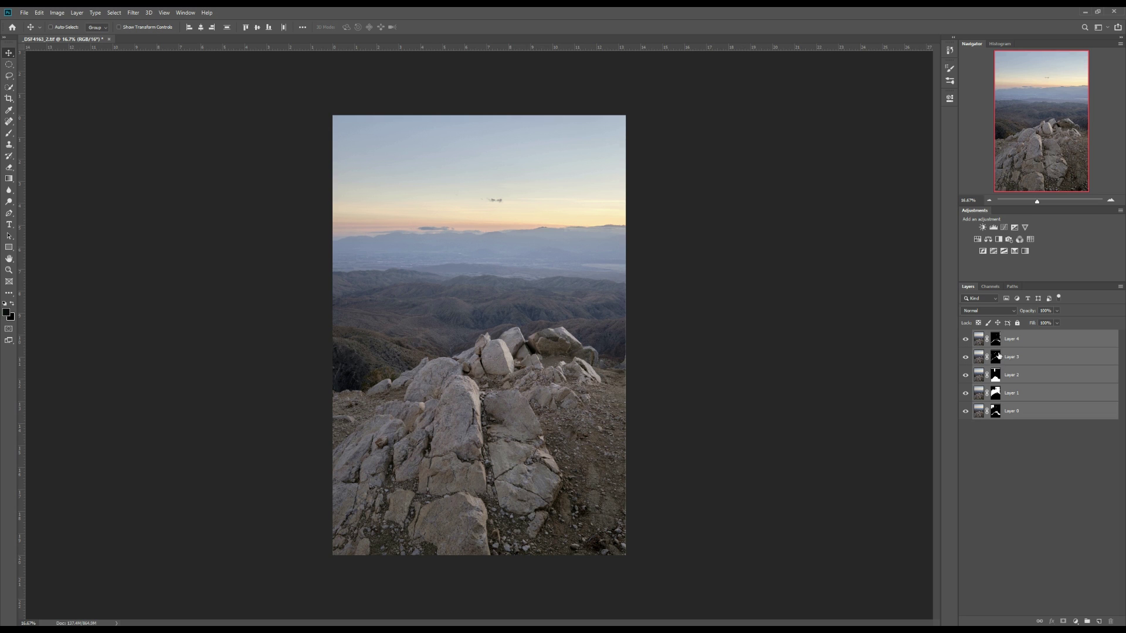
Toggle the visibility of each masked layer off and on to examine which areas it contributes to the blend.
{"action": "left_click", "coordinate": [965, 340]}
{"action": "left_click", "coordinate": [965, 341]}
{"action": "left_click", "coordinate": [965, 358]}
{"action": "left_click", "coordinate": [965, 358]}
{"action": "left_click", "coordinate": [966, 376]}
{"action": "left_click", "coordinate": [965, 376]}
{"action": "left_click", "coordinate": [966, 394]}
{"action": "left_click", "coordinate": [964, 412]}
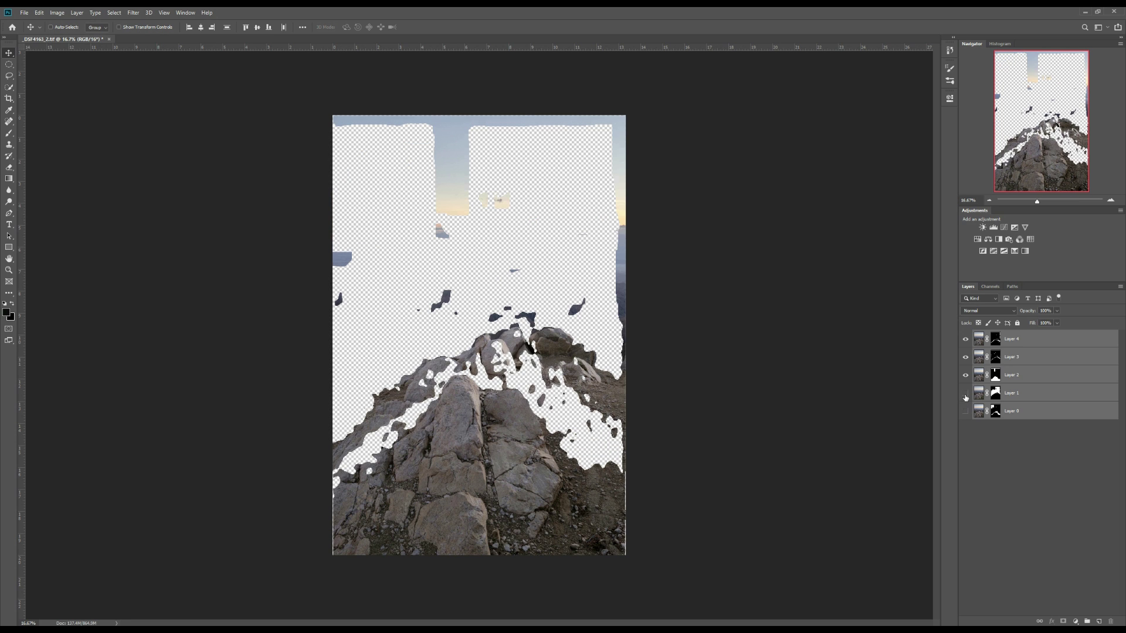
{"action": "left_click", "coordinate": [966, 394]}
{"action": "left_click", "coordinate": [965, 412]}
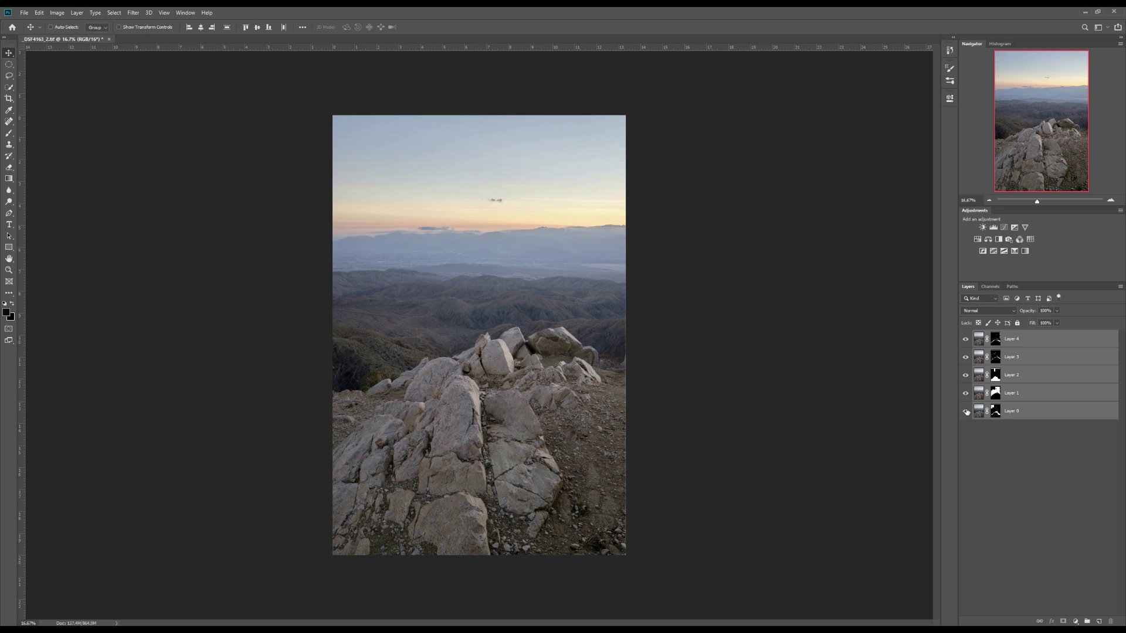
{"action": "key", "text": "z"}
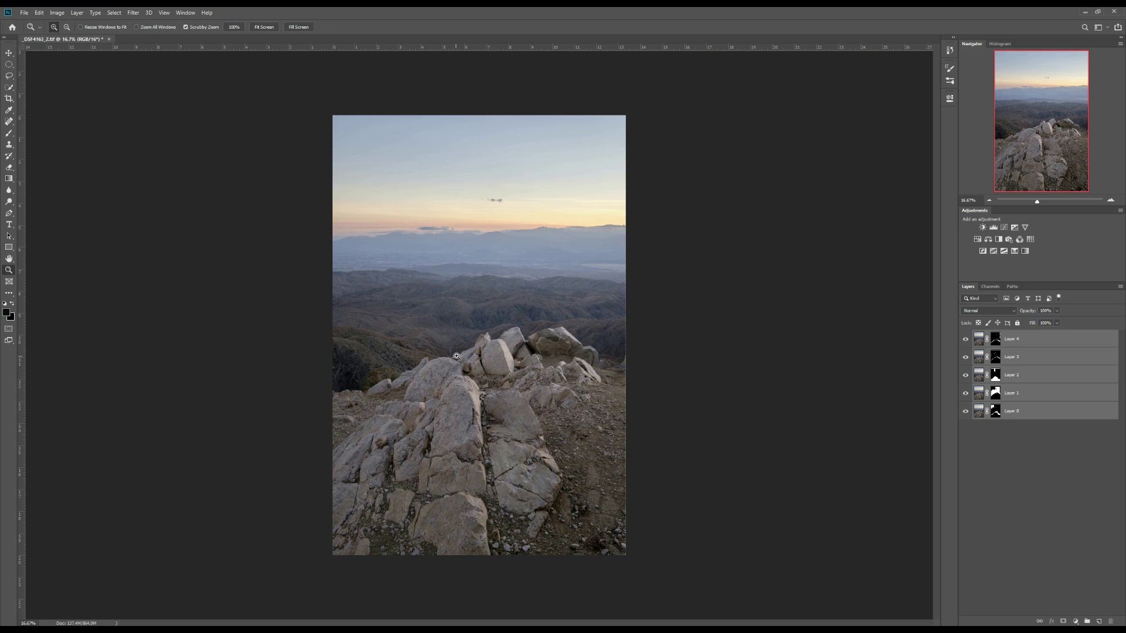
Examine the blended image at 100% from the distant hills to the foreground rocks to check its sharpness.
{"action": "left_click", "coordinate": [234, 28]}
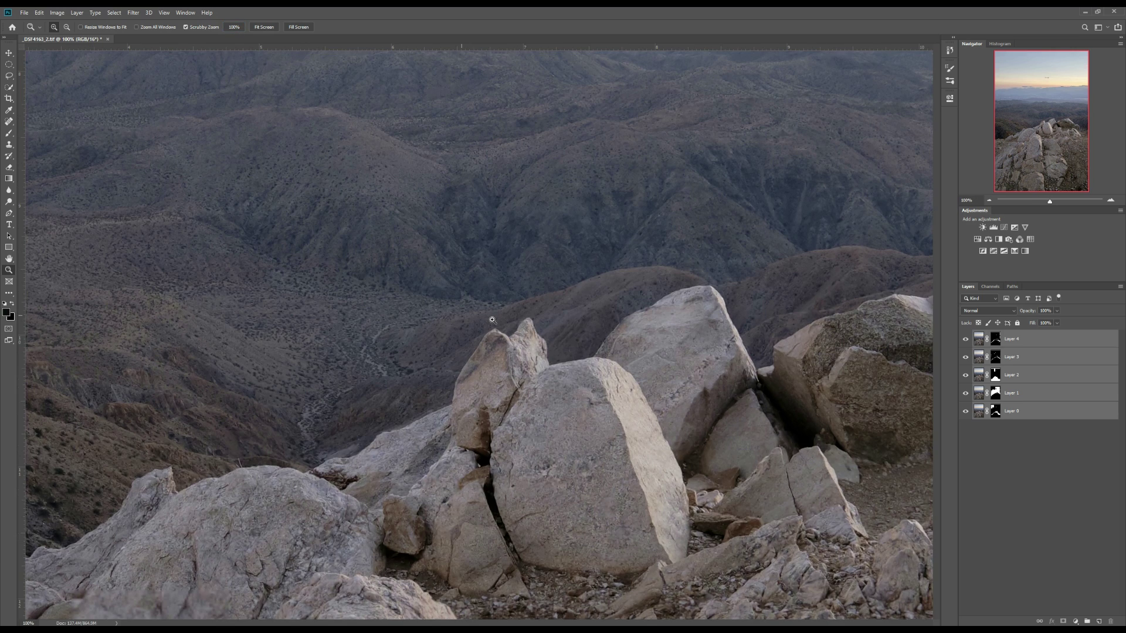
{"action": "left_click_drag", "start_coordinate": [543, 254], "coordinate": [511, 430]}
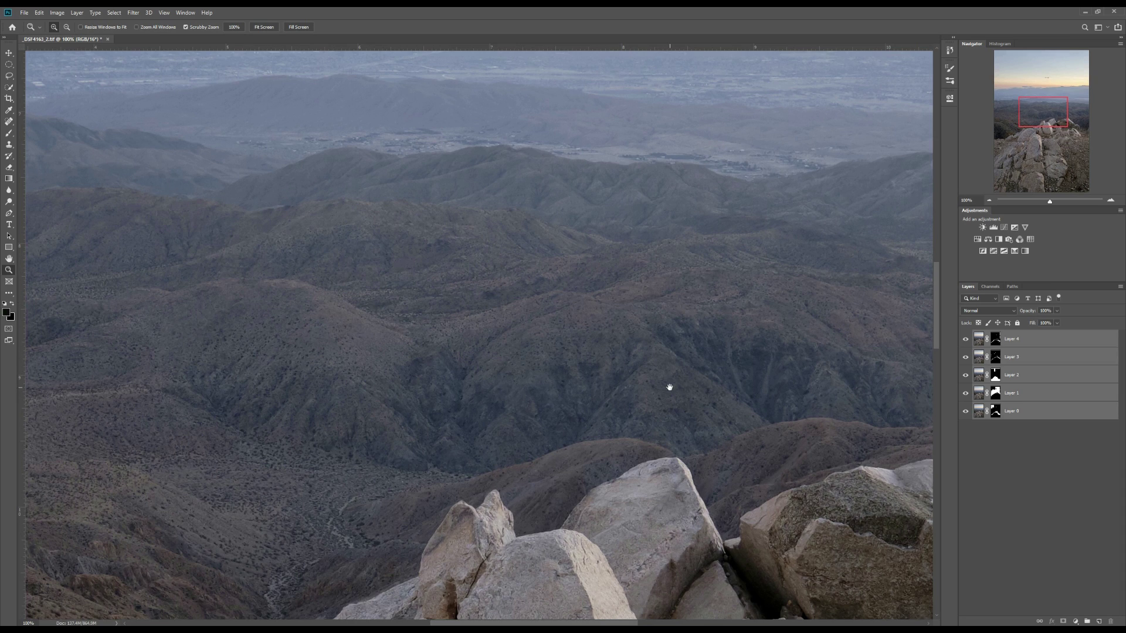
{"action": "left_click_drag", "start_coordinate": [621, 384], "coordinate": [648, 213]}
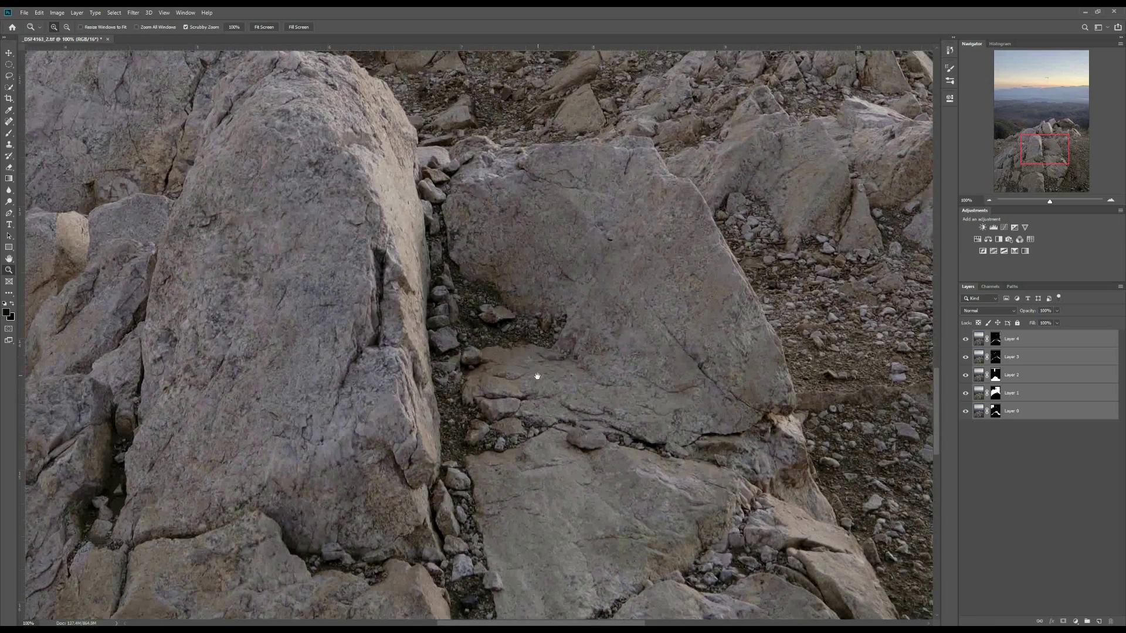
{"action": "mouse_move", "coordinate": [516, 389]}
{"action": "left_mouse_down"}
{"action": "mouse_move", "coordinate": [666, 297]}
{"action": "mouse_move", "coordinate": [694, 301]}
{"action": "mouse_move", "coordinate": [535, 379]}
{"action": "left_mouse_up"}
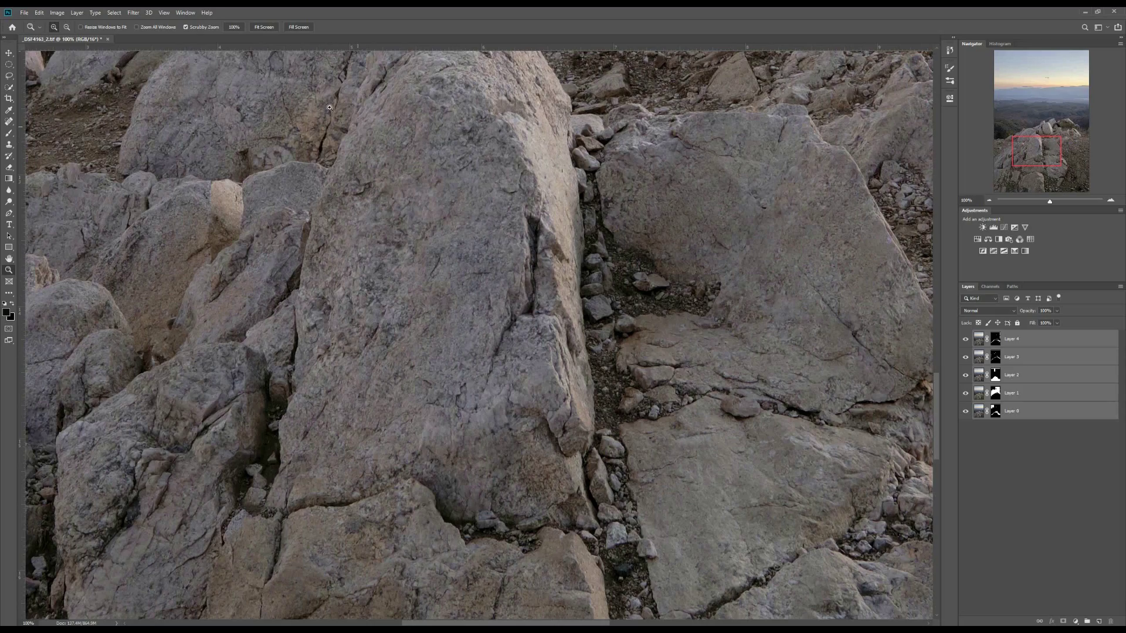
{"action": "left_click_drag", "start_coordinate": [511, 412], "coordinate": [285, 262]}
{"action": "left_click", "coordinate": [261, 31]}
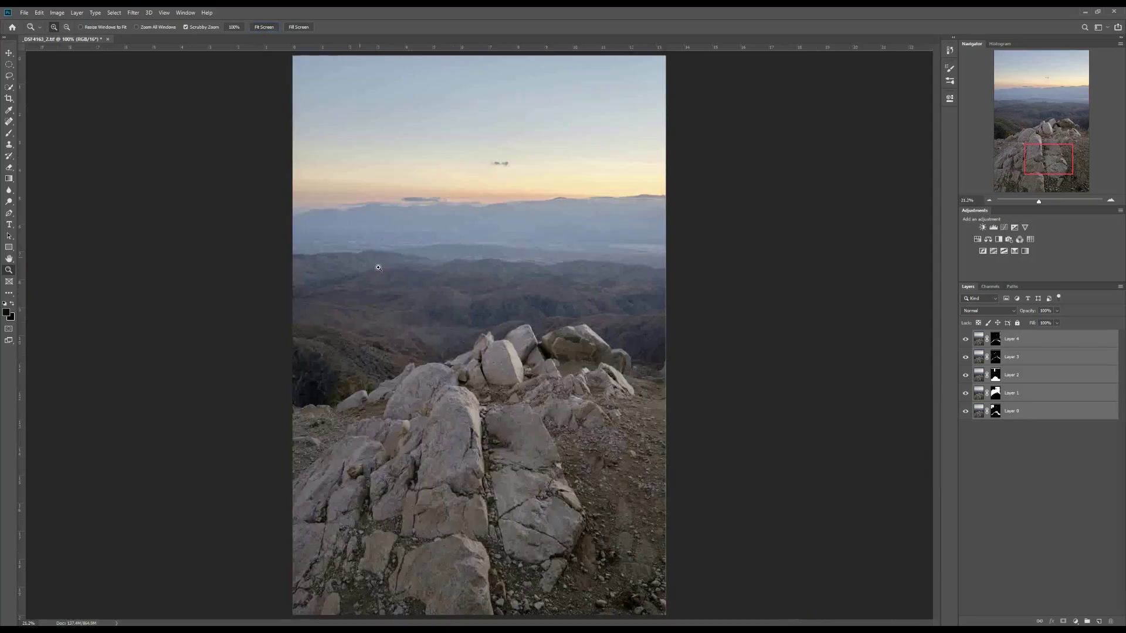
{"action": "left_click_drag", "start_coordinate": [490, 309], "coordinate": [466, 310]}
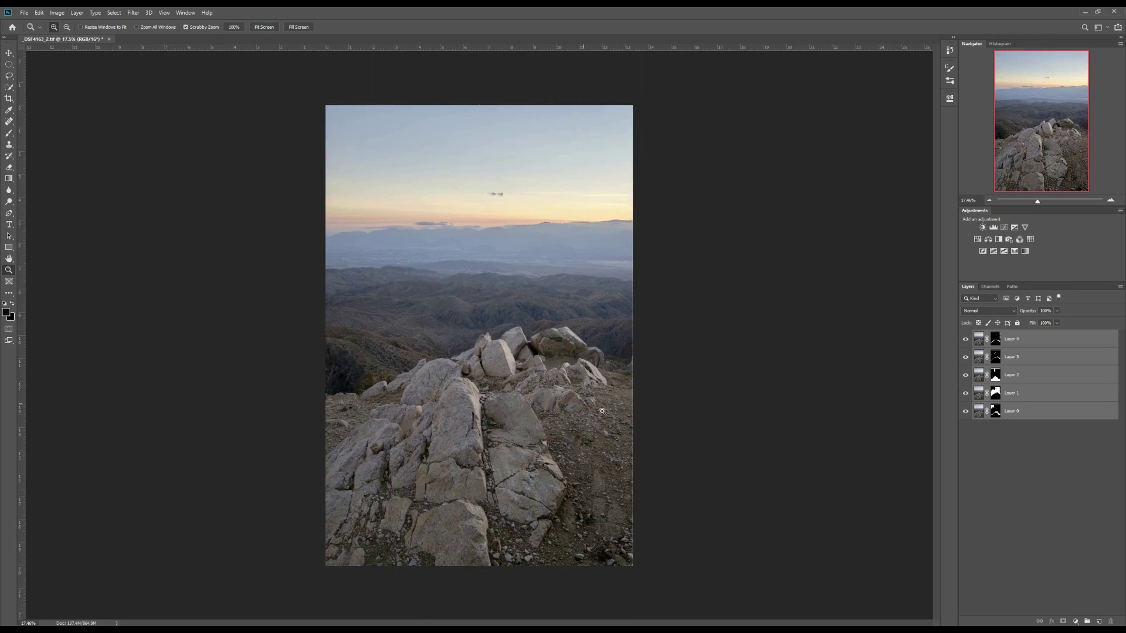
Crop the image at its original ratio to about 12.69 x 19.02 in, trimming the blank strip along the canvas edge.
{"action": "left_click_drag", "start_coordinate": [635, 419], "coordinate": [600, 398]}
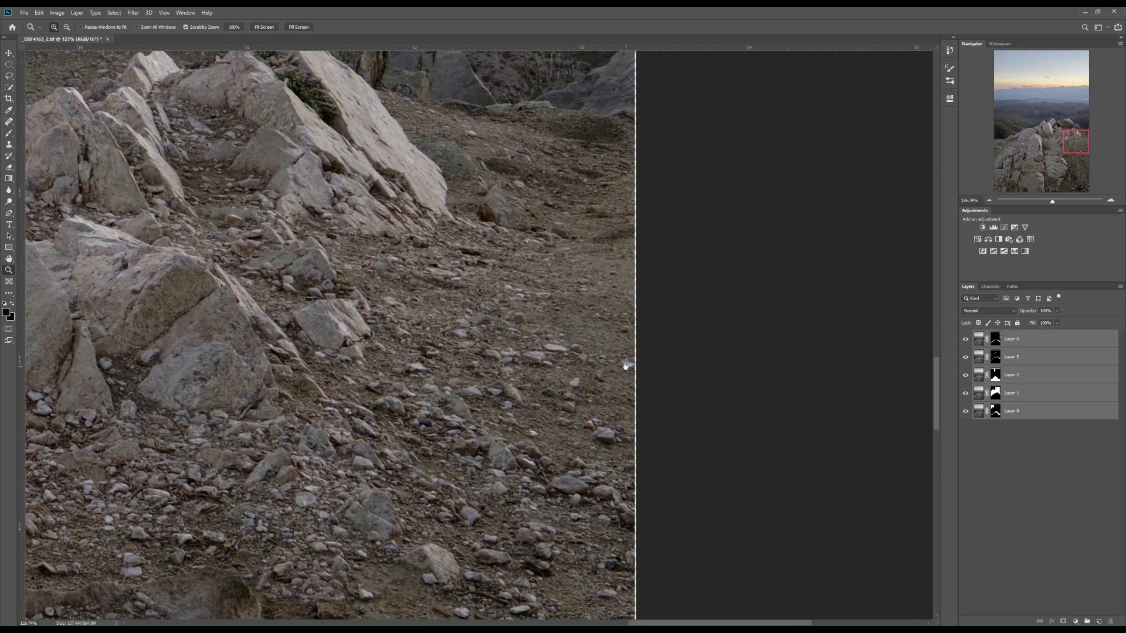
{"action": "left_click_drag", "start_coordinate": [241, 361], "coordinate": [275, 345]}
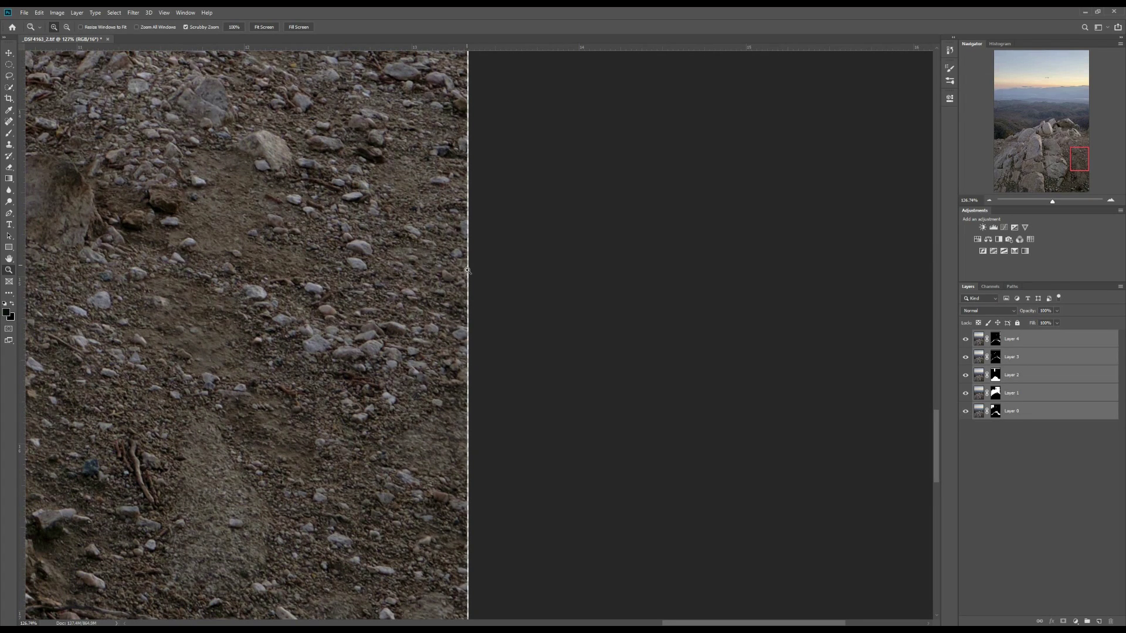
{"action": "left_click_drag", "start_coordinate": [305, 255], "coordinate": [256, 274]}
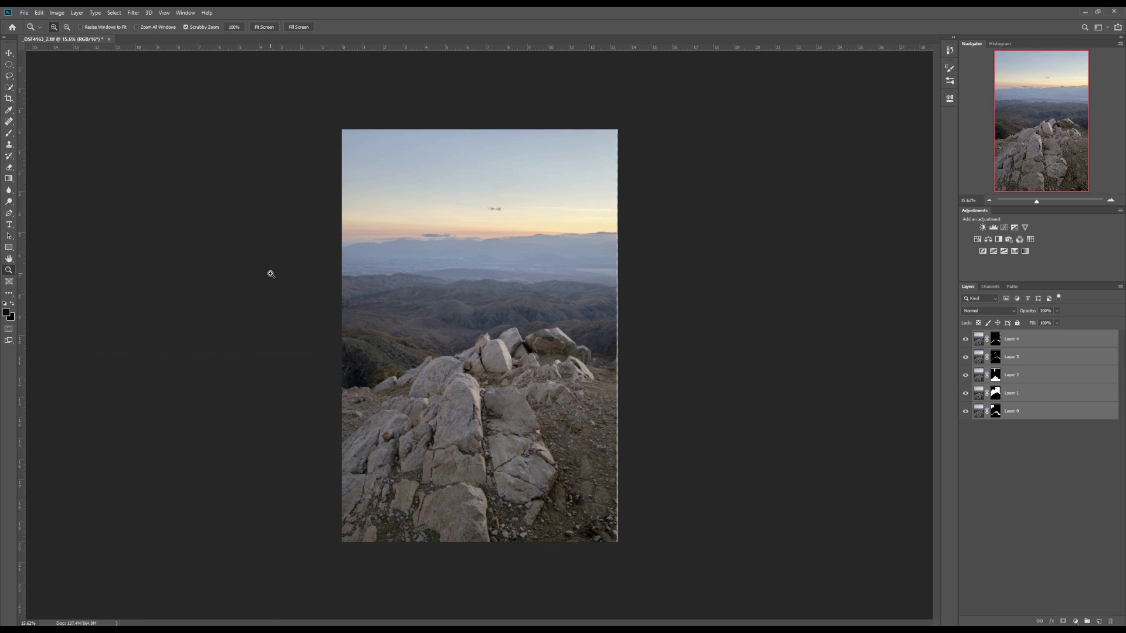
{"action": "left_click", "coordinate": [11, 101]}
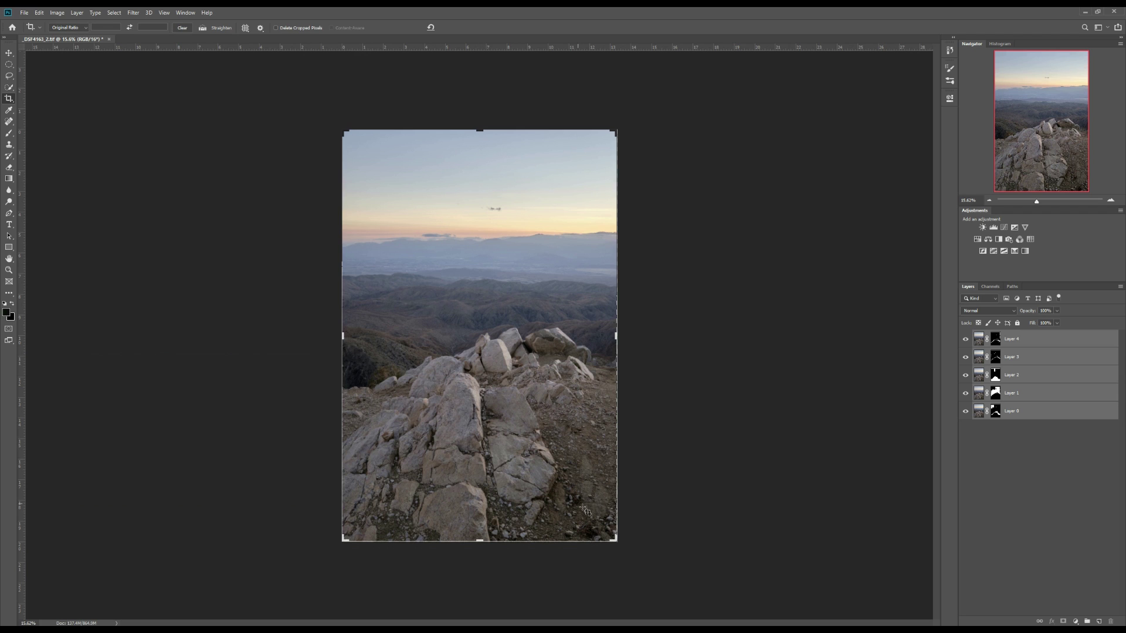
{"action": "left_click_drag", "start_coordinate": [480, 540], "coordinate": [481, 535]}
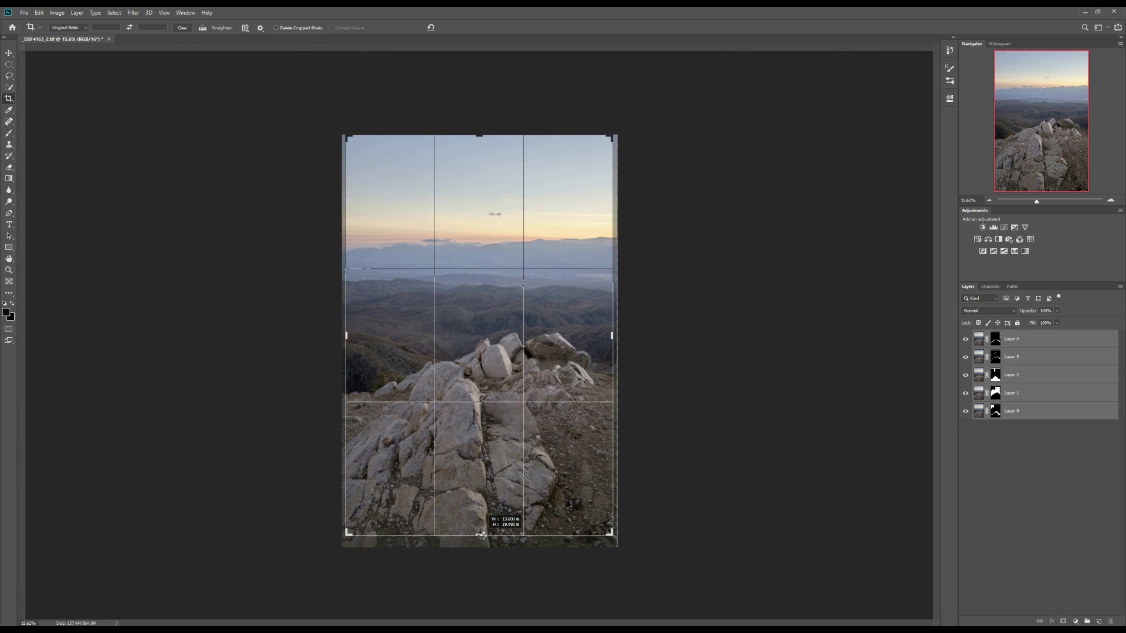
{"action": "key", "text": "ctrl+r"}
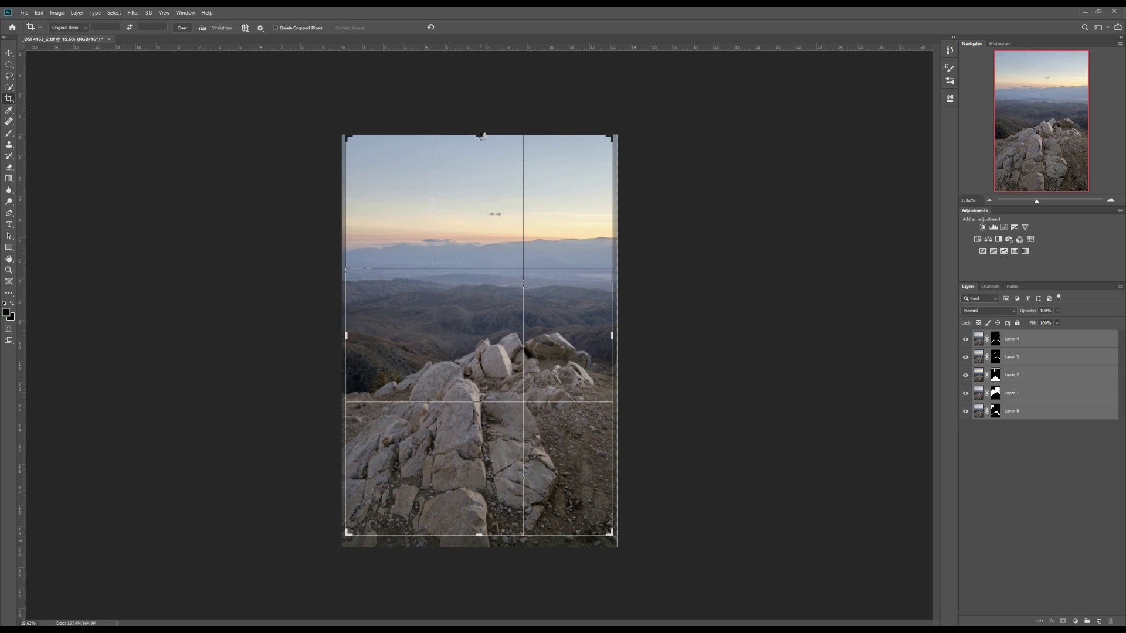
{"action": "left_click_drag", "start_coordinate": [480, 136], "coordinate": [477, 139]}
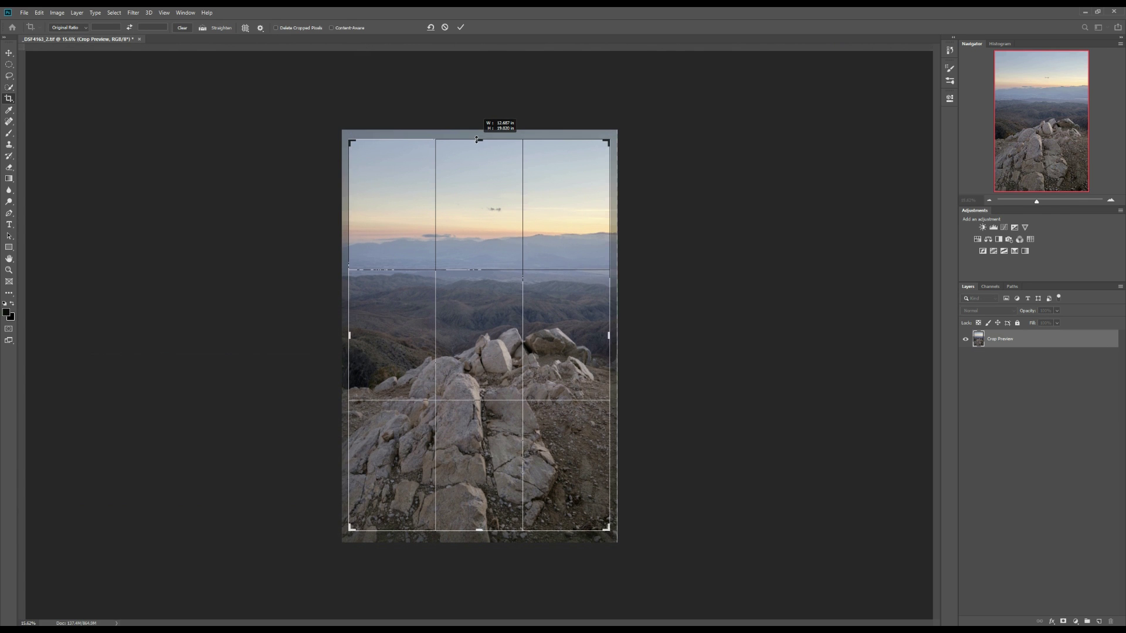
{"action": "left_click", "coordinate": [460, 27]}
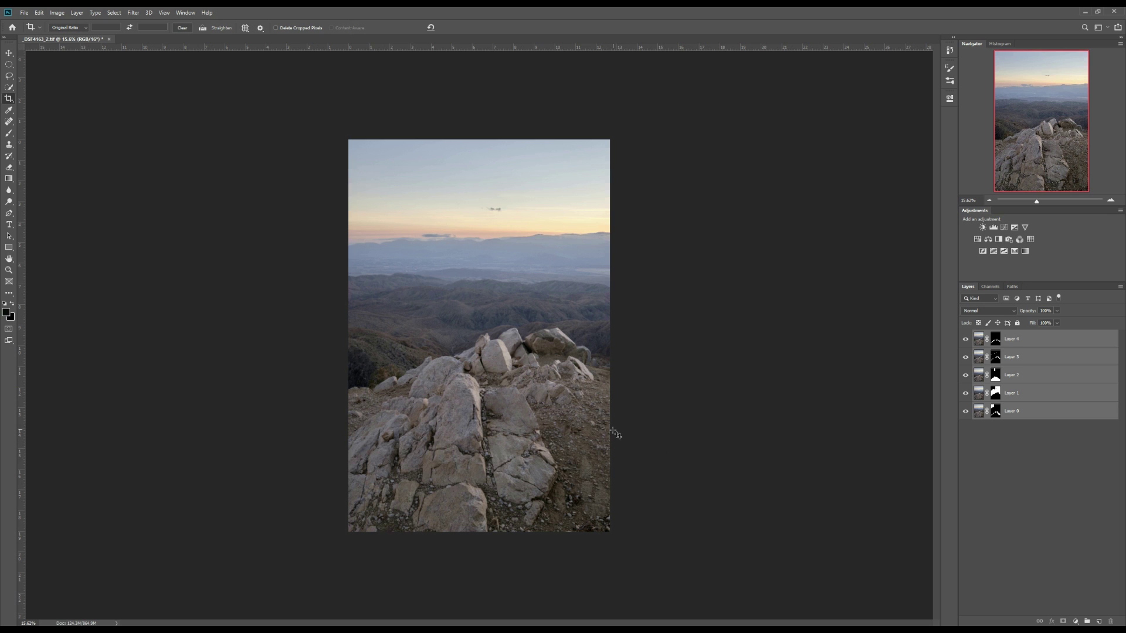
Merge the five masked layers into one and save the image as an uncompressed TIFF with Discard Layers and Save a Copy.
{"action": "key", "text": "z"}
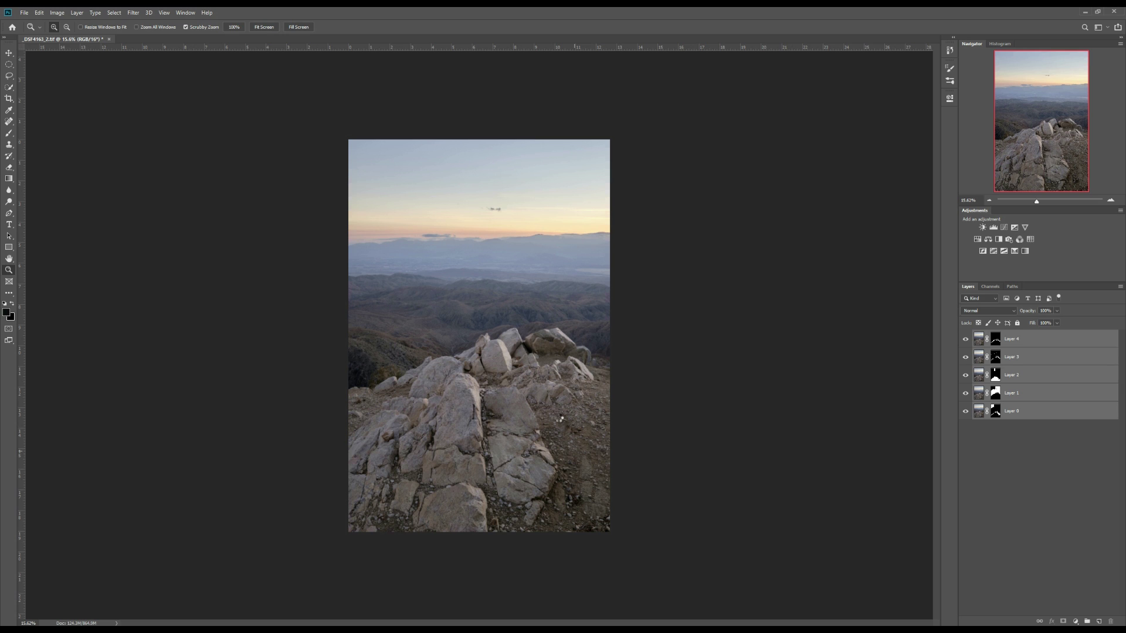
{"action": "key", "text": "ctrl+alt+shift+e"}
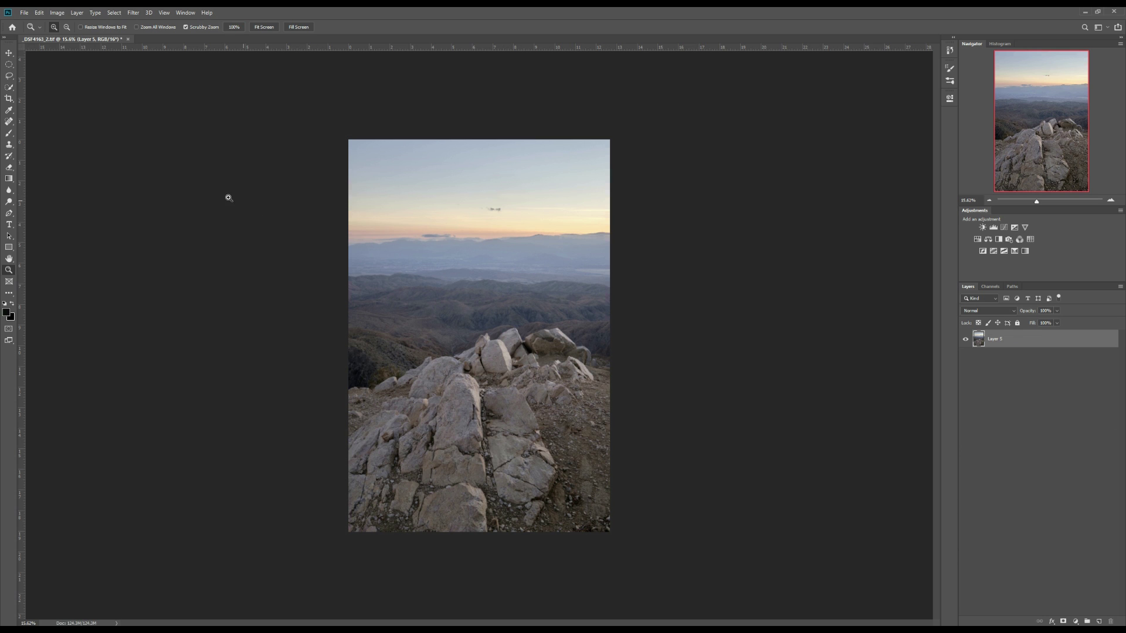
{"action": "left_click", "coordinate": [23, 13]}
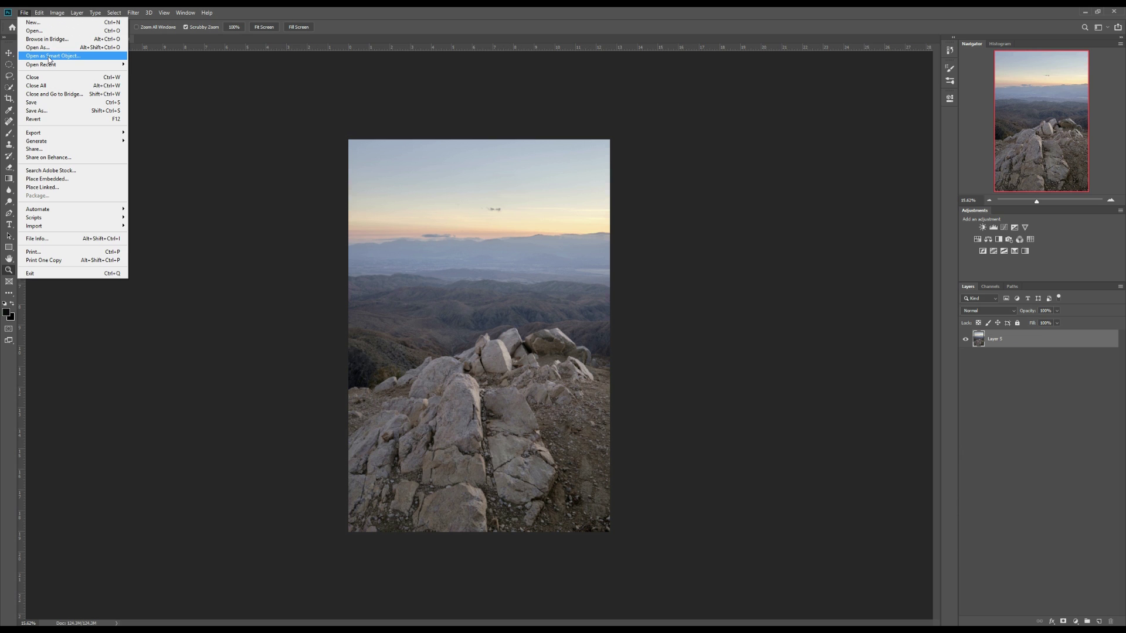
{"action": "left_click", "coordinate": [40, 110]}
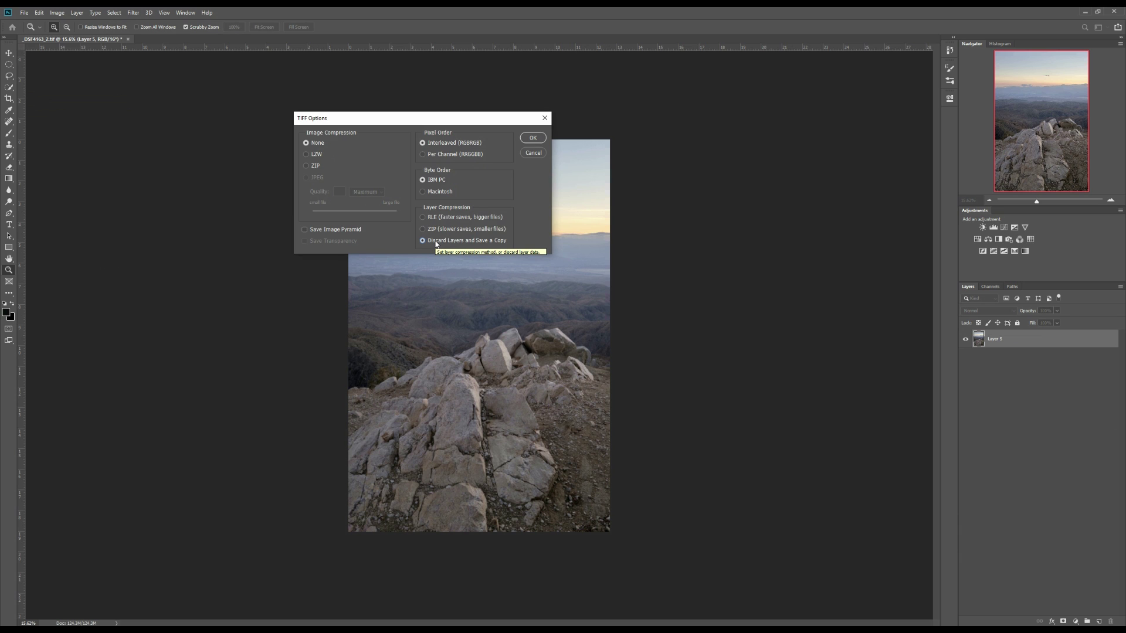
{"action": "left_click", "coordinate": [533, 139]}
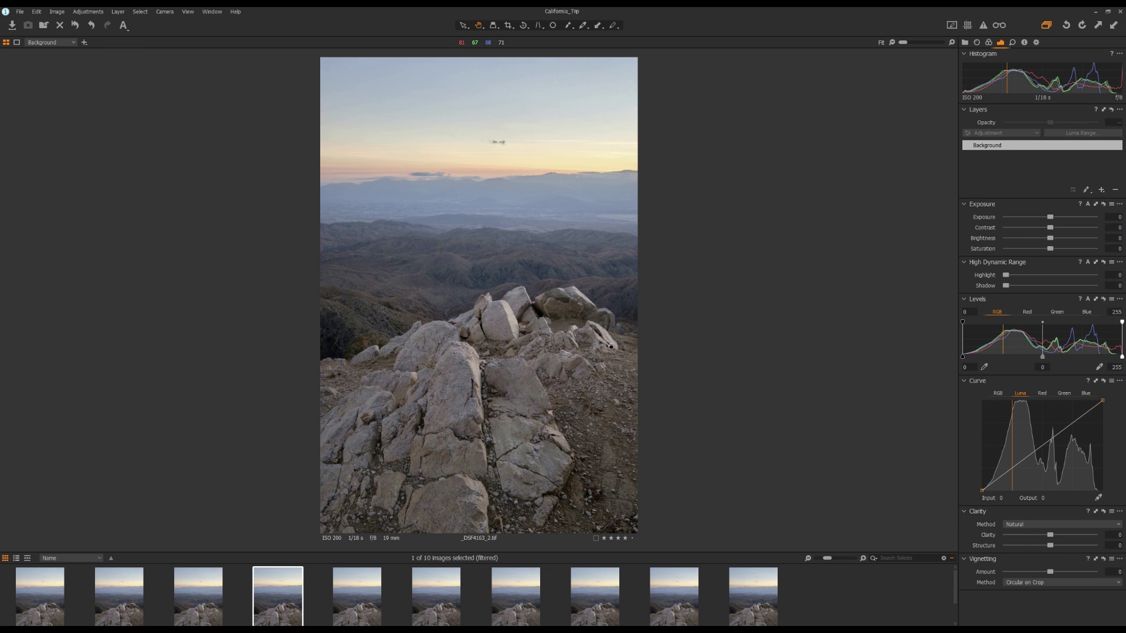
In Capture One, examine _DSF4163_2.tif at 100% across the foreground rocks, hills and horizon, and return to the full image.
{"action": "left_click", "coordinate": [453, 299]}
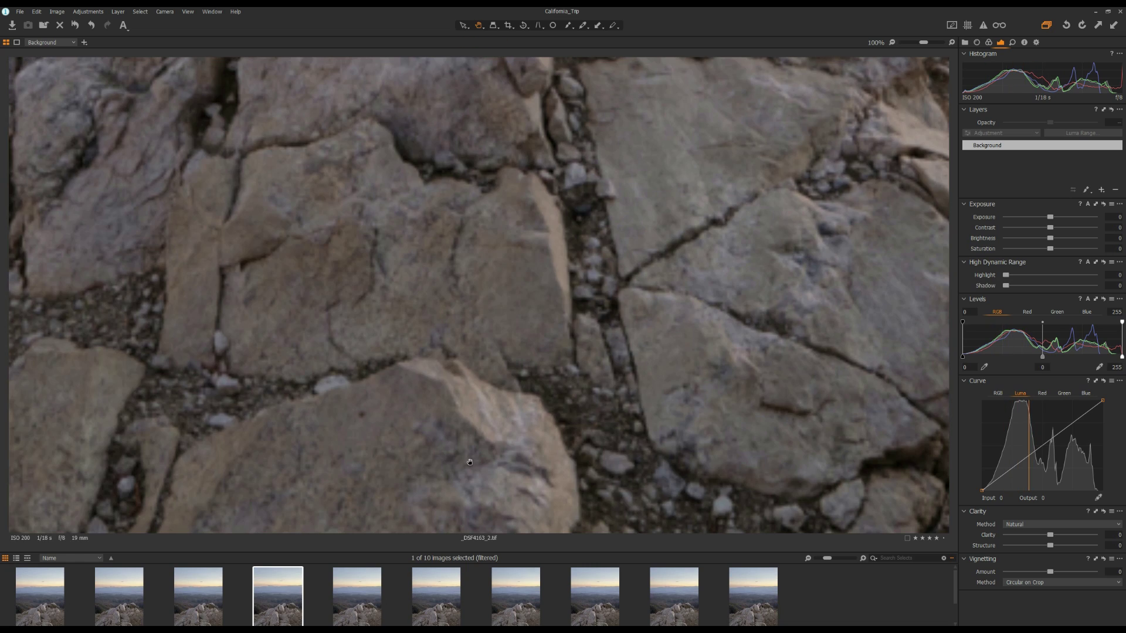
{"action": "left_click_drag", "start_coordinate": [512, 375], "coordinate": [521, 326]}
{"action": "scroll", "coordinate": [629, 304], "scroll_direction": "up", "scroll_amount": 5}
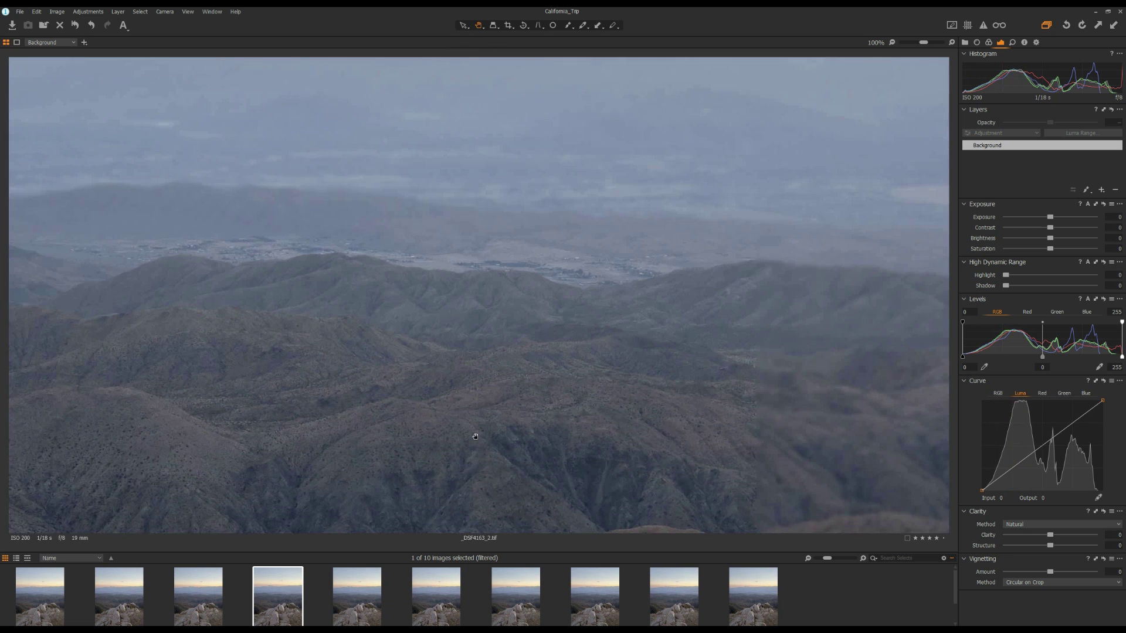
{"action": "scroll", "coordinate": [645, 337], "scroll_direction": "up", "scroll_amount": 1}
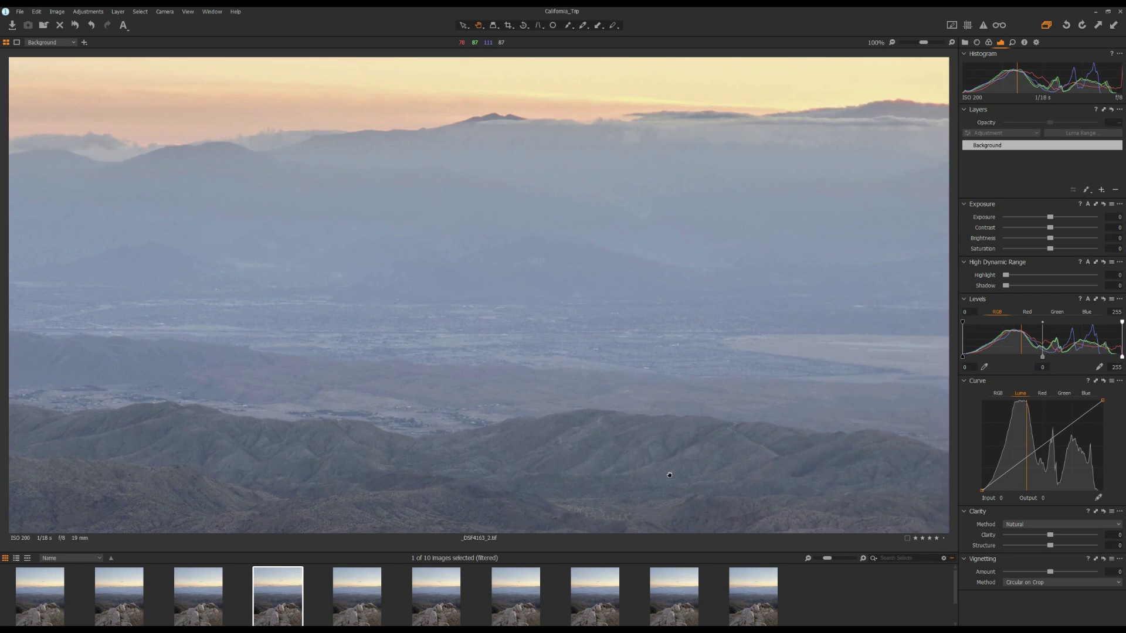
{"action": "scroll", "coordinate": [657, 463], "scroll_direction": "down", "scroll_amount": 2}
{"action": "key", "text": "ctrl+0"}
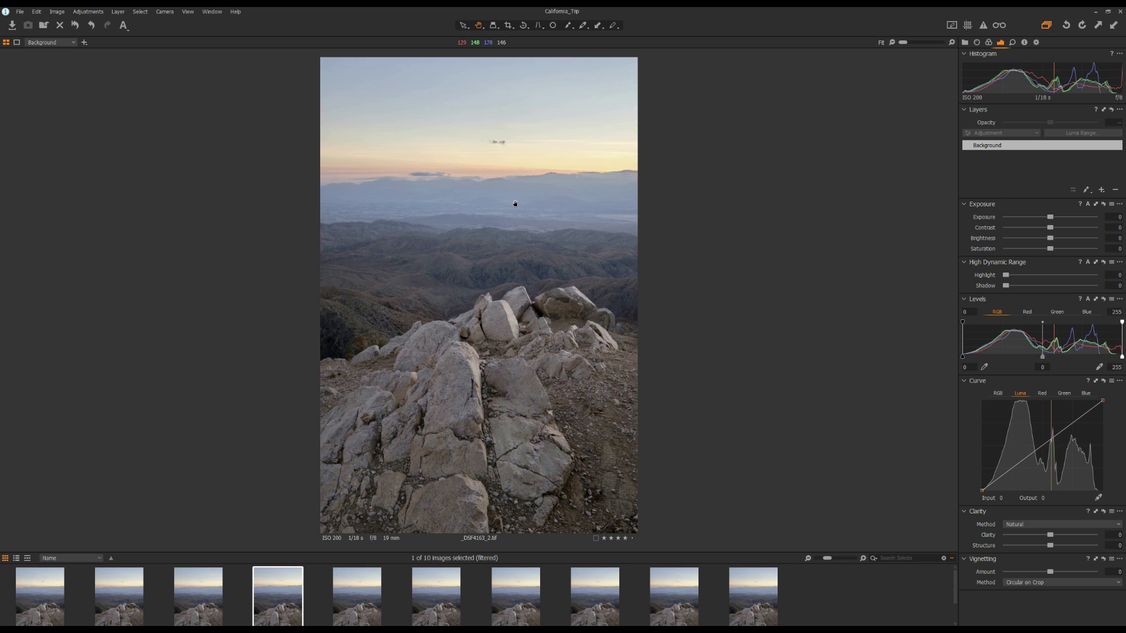
Add a new adjustment layer and draw a linear gradient mask over the sky, fading out across the distant mountains.
{"action": "left_click", "coordinate": [1101, 190]}
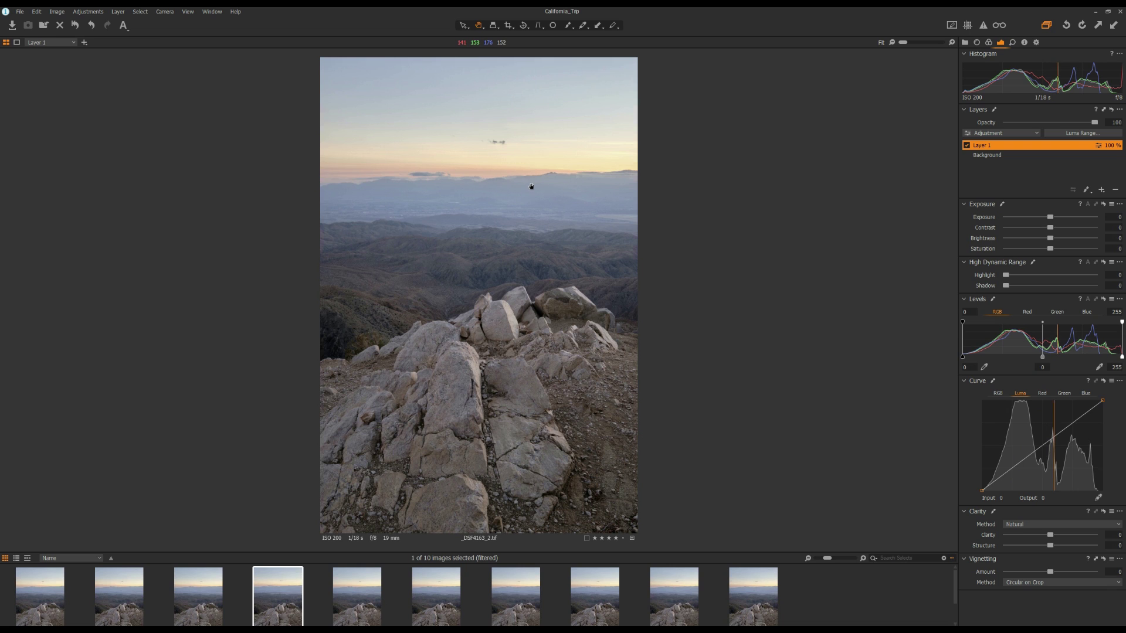
{"action": "key", "text": "g"}
{"action": "left_click_drag", "start_coordinate": [482, 131], "coordinate": [487, 211]}
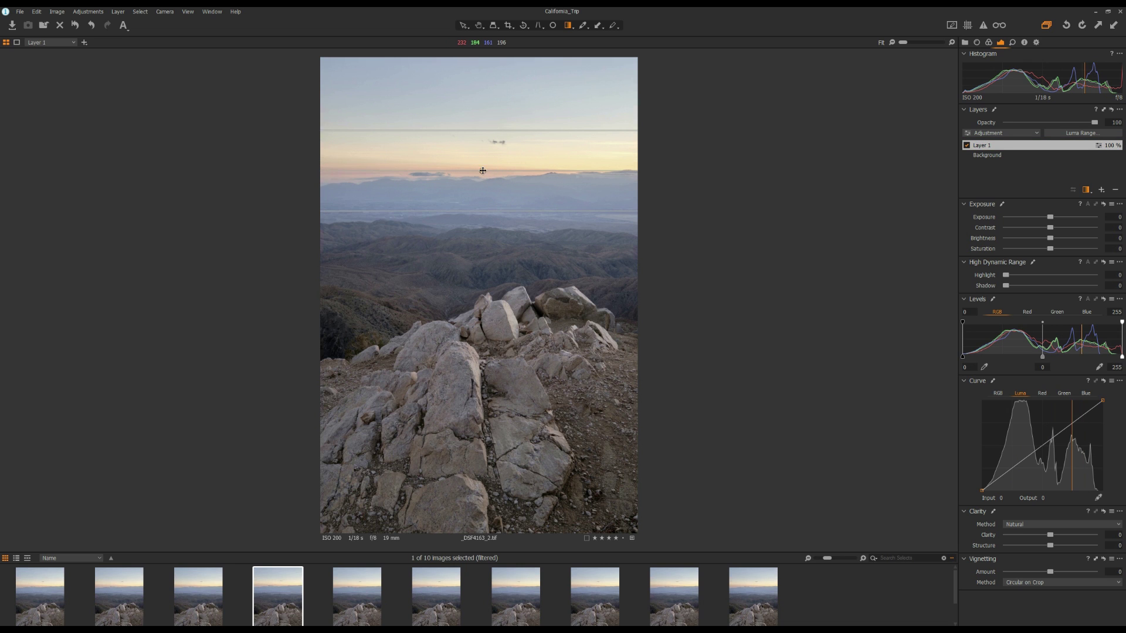
{"action": "left_click_drag", "start_coordinate": [481, 171], "coordinate": [472, 244]}
{"action": "left_click_drag", "start_coordinate": [475, 203], "coordinate": [474, 188]}
{"action": "left_click_drag", "start_coordinate": [473, 237], "coordinate": [473, 236]}
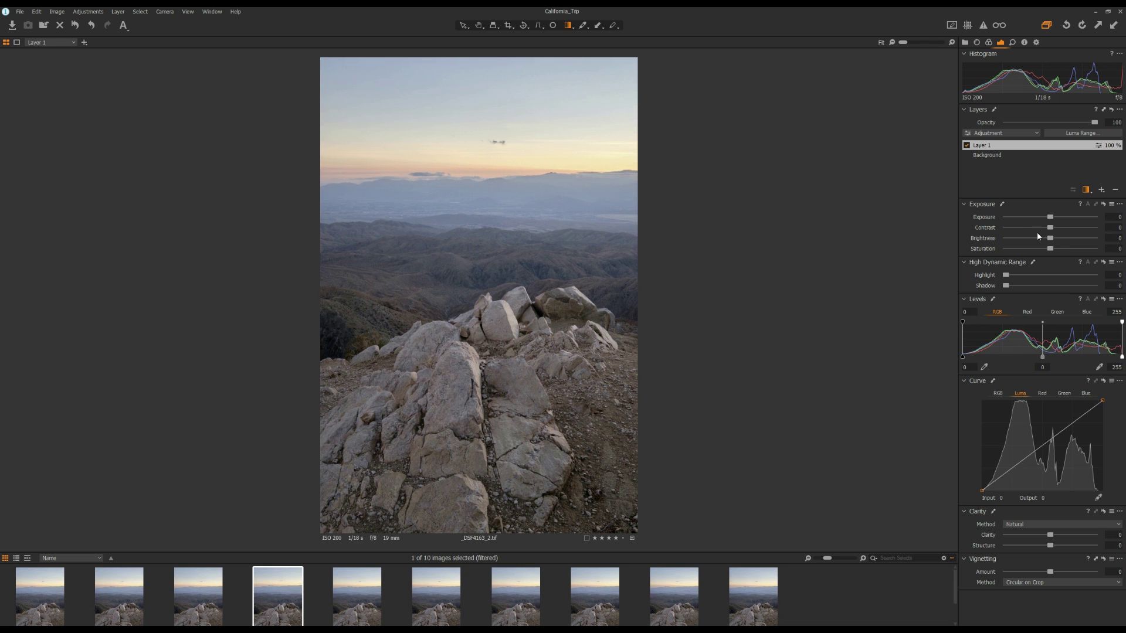
Set the sky layer's brightness to -10 and toggle the layer off and on to compare the effect.
{"action": "left_click_drag", "start_coordinate": [1050, 241], "coordinate": [1040, 240]}
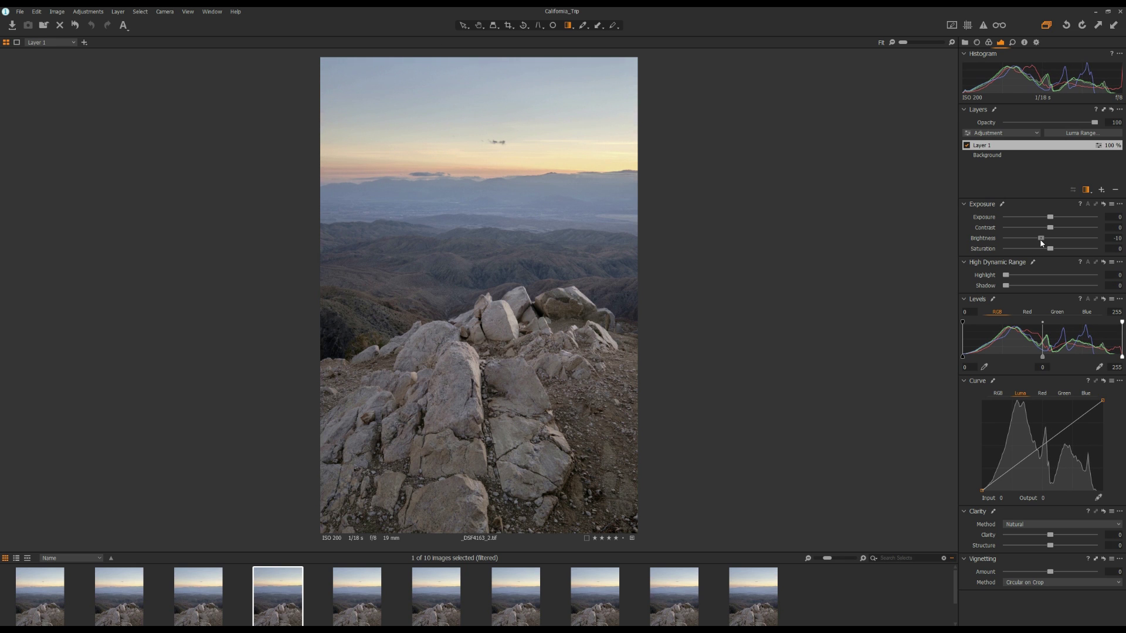
{"action": "left_click", "coordinate": [966, 146]}
{"action": "left_click", "coordinate": [966, 146]}
On the Background layer, set the saturation to 15 and the vignetting amount to -0.44.
{"action": "left_click", "coordinate": [992, 156]}
{"action": "left_click", "coordinate": [1051, 251]}
{"action": "left_click_drag", "start_coordinate": [1052, 252], "coordinate": [1058, 252]}
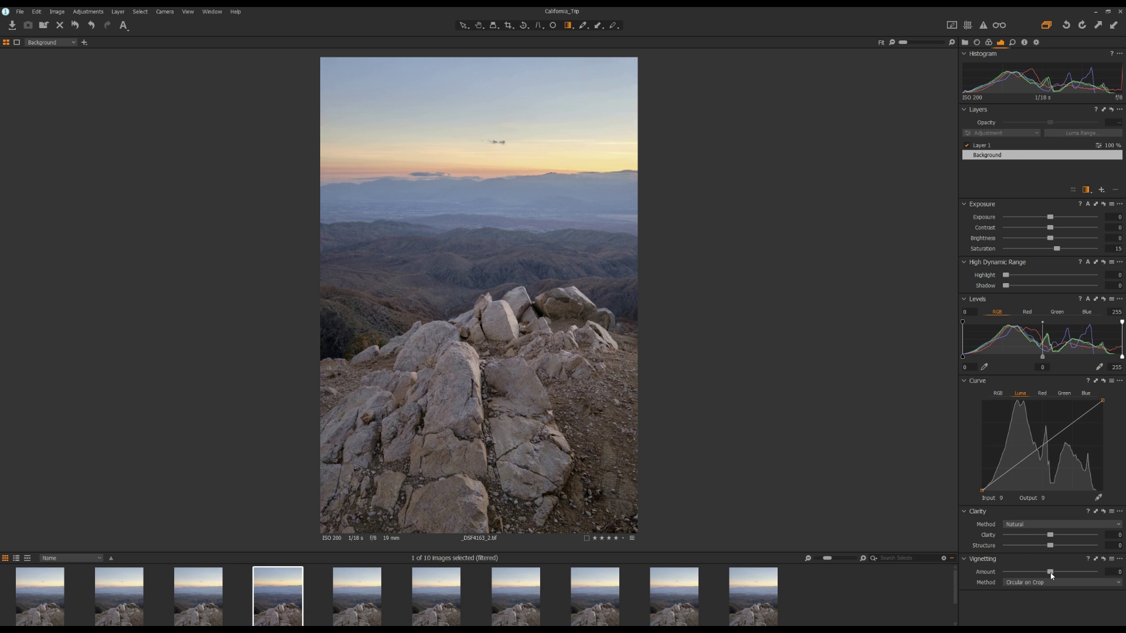
{"action": "left_click_drag", "start_coordinate": [1047, 571], "coordinate": [1044, 573]}
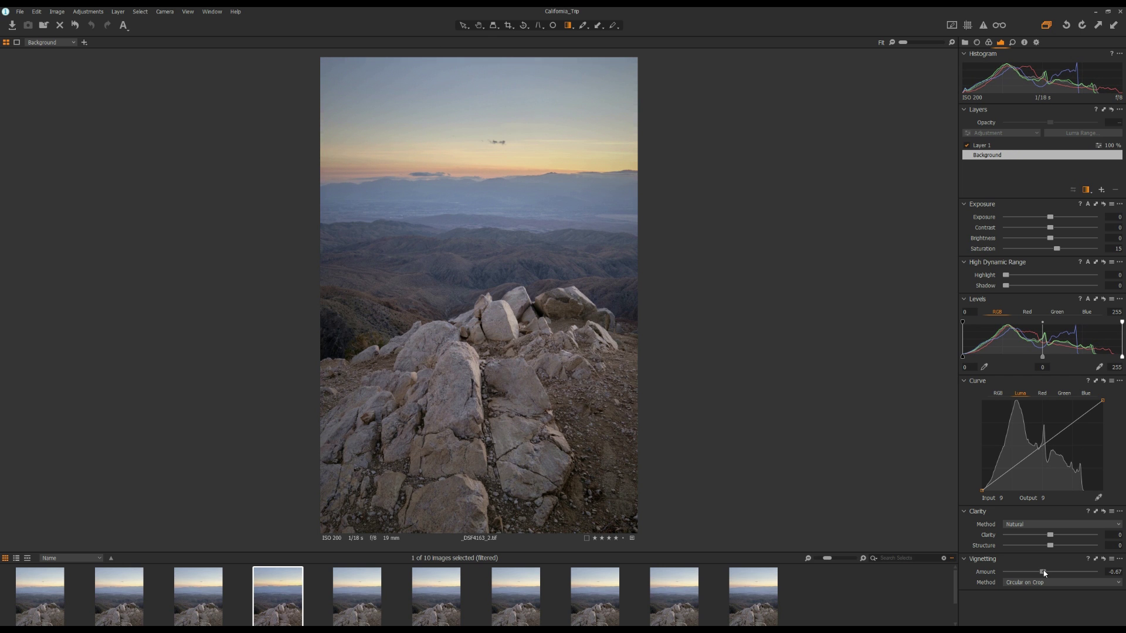
{"action": "left_click_drag", "start_coordinate": [1044, 573], "coordinate": [1047, 573]}
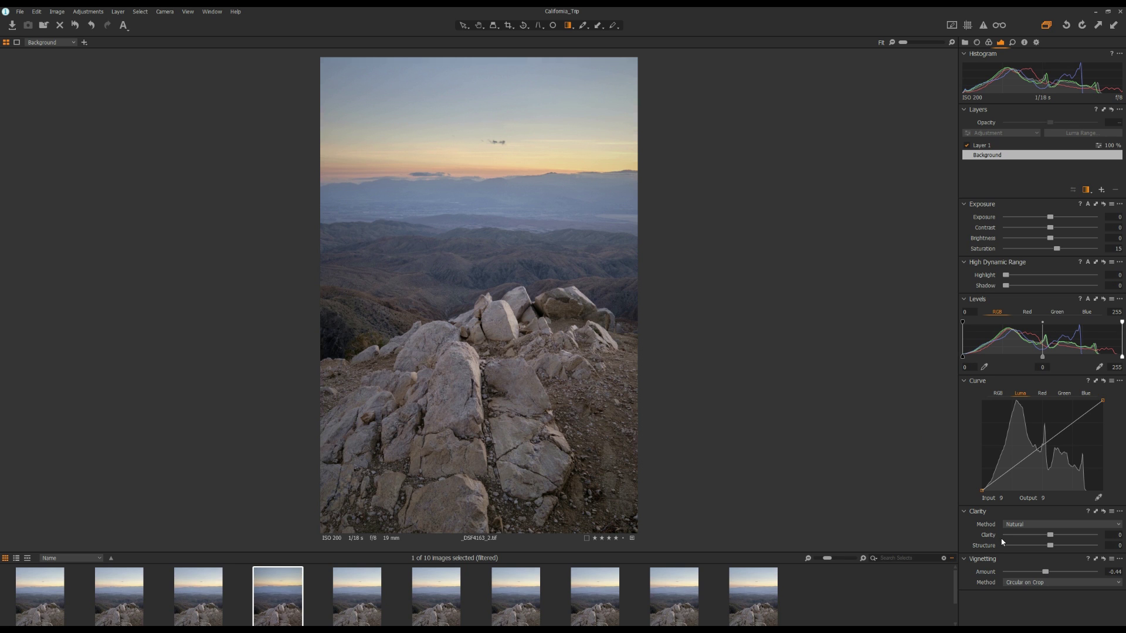
On Layer 1, sample the blue of the sky in the advanced Color Editor and set that color's saturation to 7.4.
{"action": "left_click", "coordinate": [982, 147]}
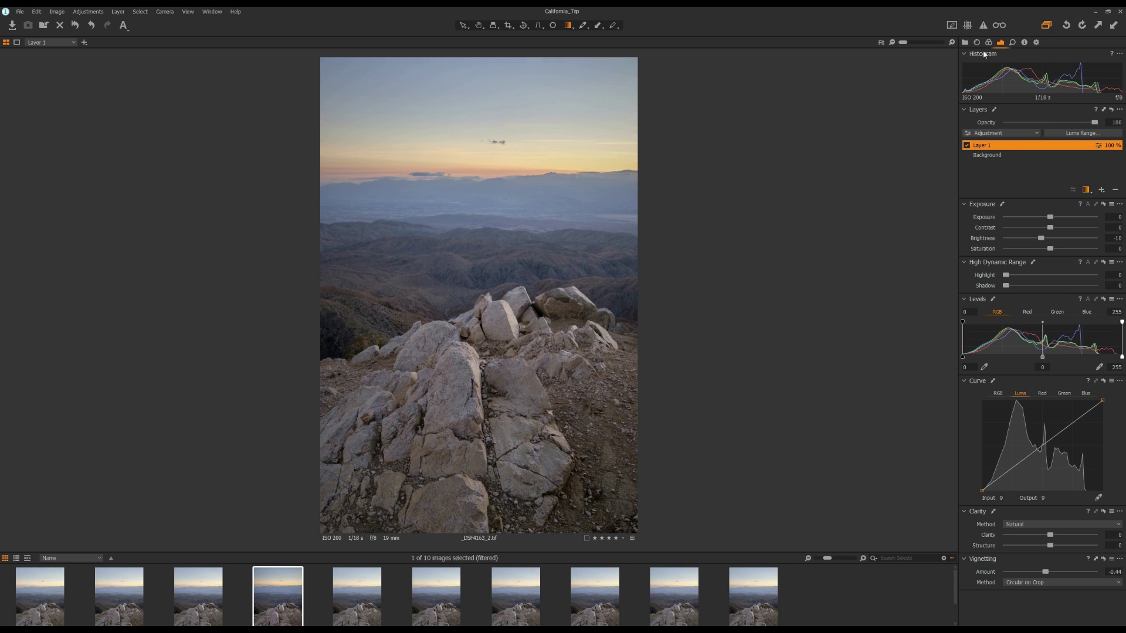
{"action": "left_click", "coordinate": [988, 42]}
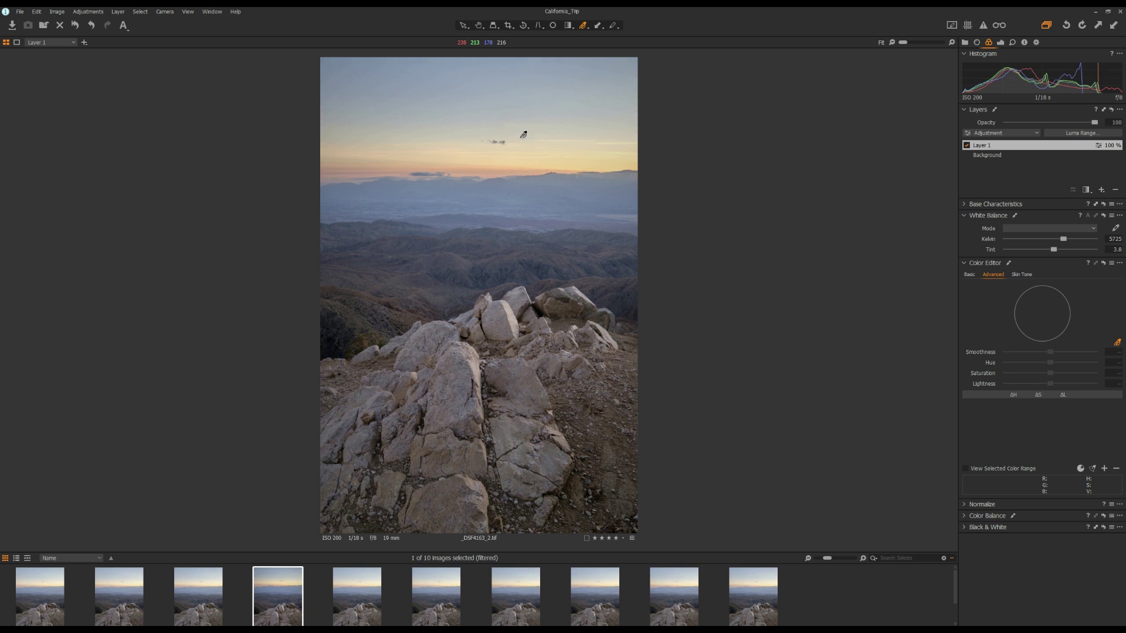
{"action": "left_click", "coordinate": [485, 96]}
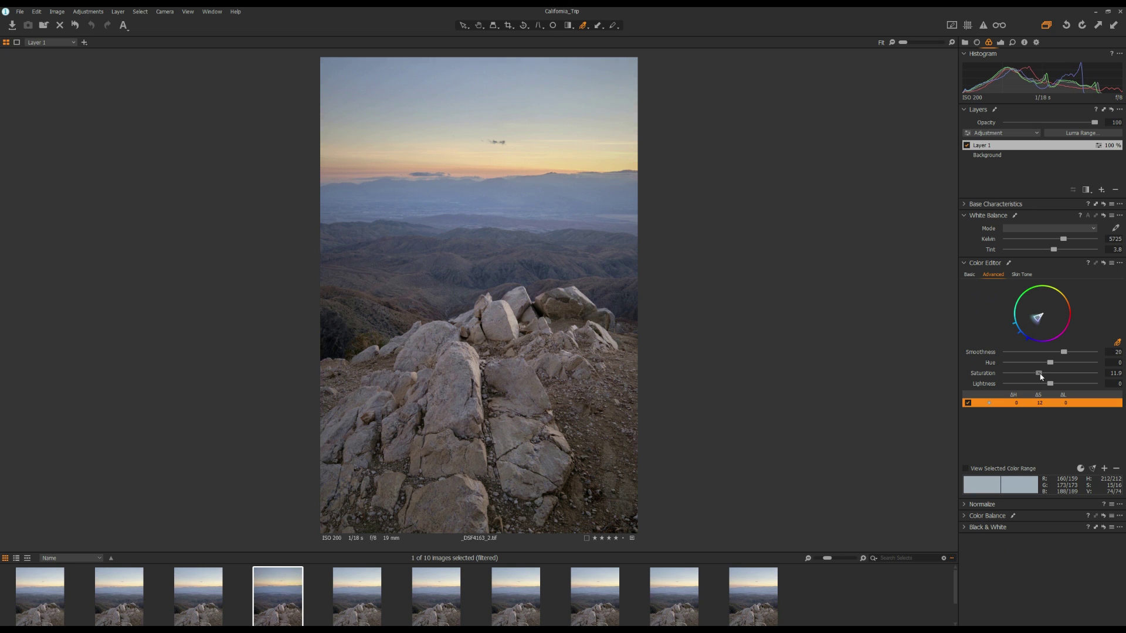
{"action": "left_click_drag", "start_coordinate": [1040, 376], "coordinate": [1045, 376]}
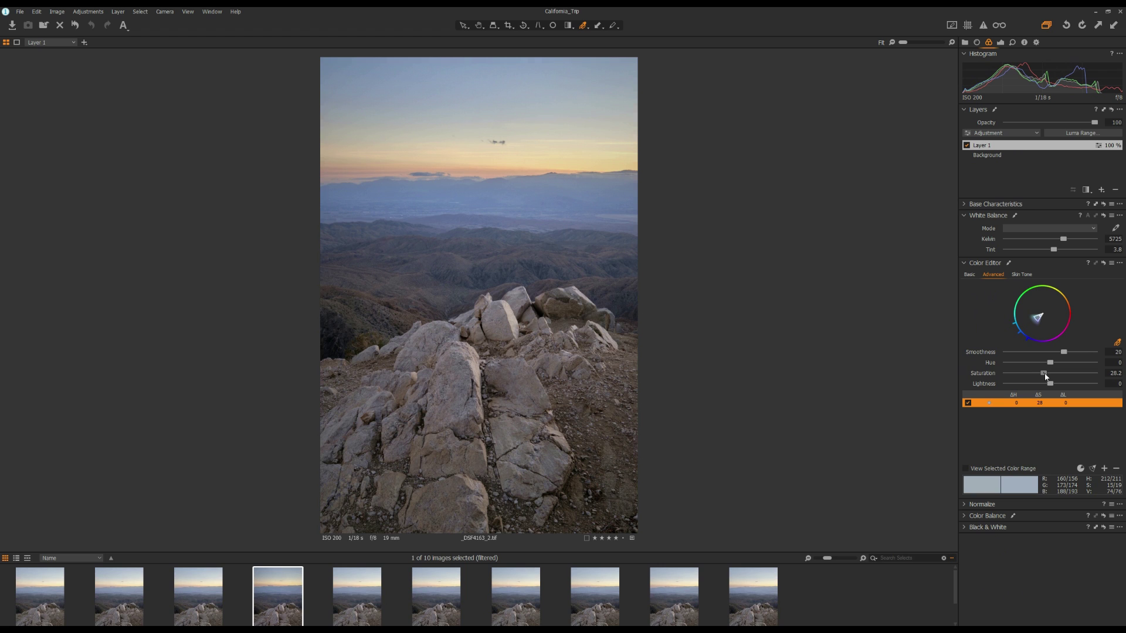
{"action": "left_click_drag", "start_coordinate": [1041, 376], "coordinate": [1039, 377]}
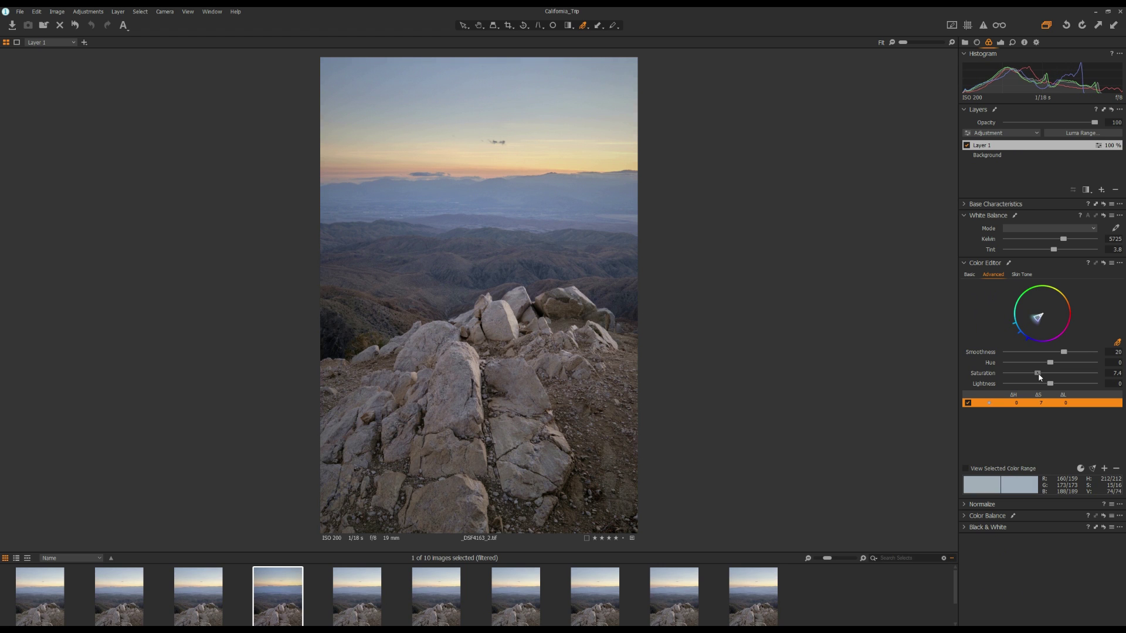
Remove the sampled sky color from Layer 1's advanced Color Editor and add a new adjustment layer.
{"action": "left_click", "coordinate": [1115, 469]}
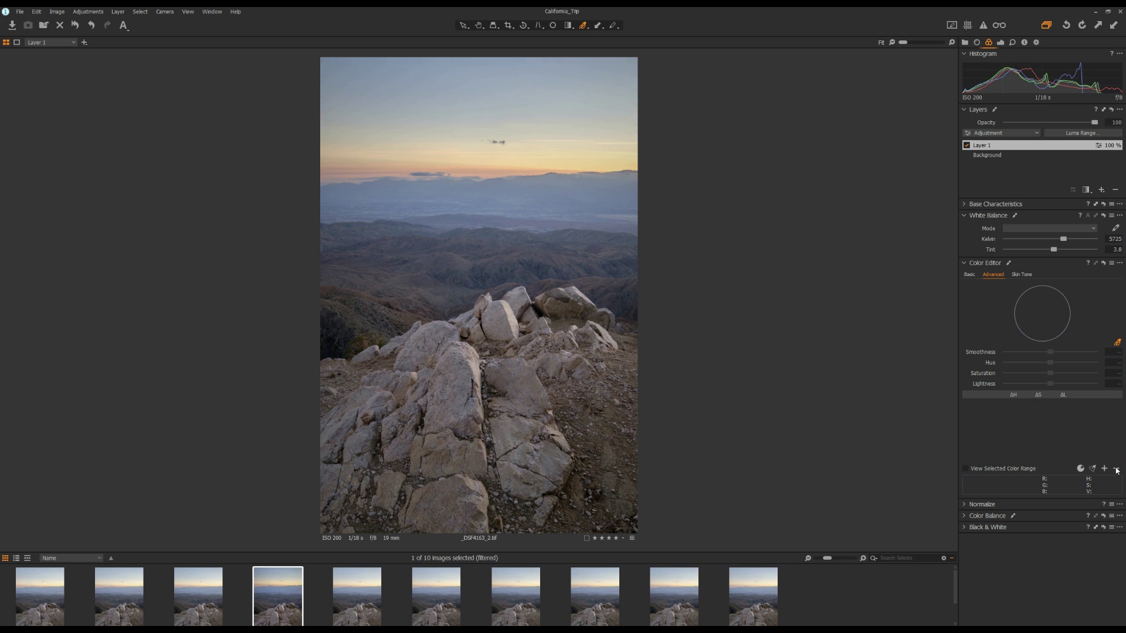
{"action": "left_click", "coordinate": [1101, 191]}
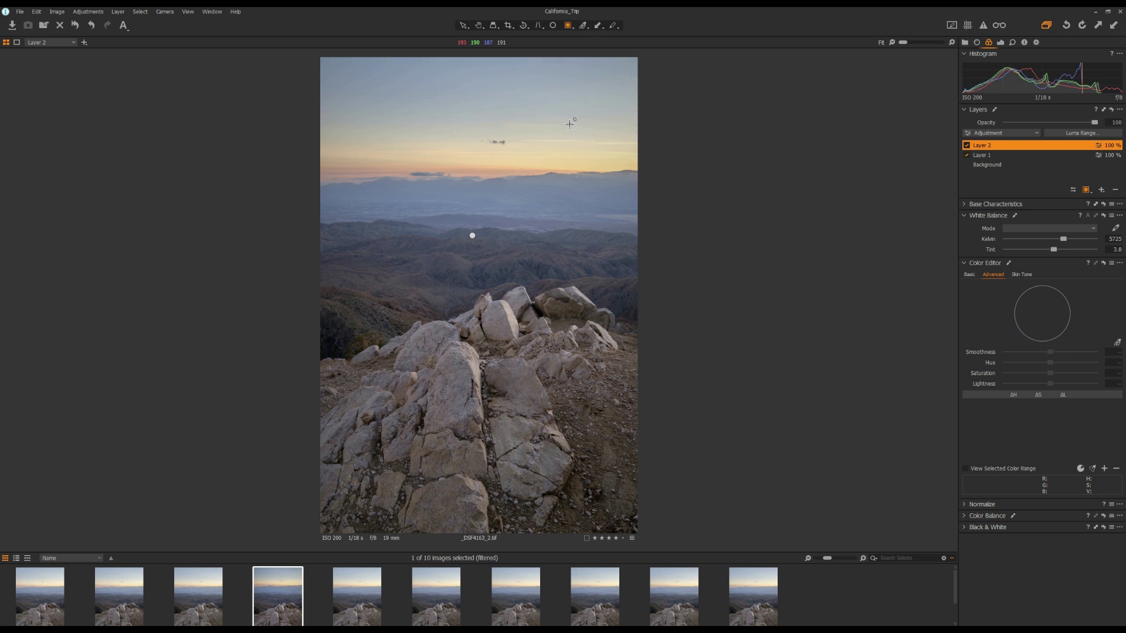
Draw a linear gradient mask over the sky on Layer 2, fading out at the distant mountains, and extend its upper edge higher into the sky.
{"action": "key", "text": "l"}
{"action": "mouse_move", "coordinate": [477, 121]}
{"action": "left_mouse_down"}
{"action": "mouse_move", "coordinate": [477, 95]}
{"action": "mouse_move", "coordinate": [532, 144]}
{"action": "mouse_move", "coordinate": [525, 158]}
{"action": "mouse_move", "coordinate": [543, 202]}
{"action": "left_mouse_up"}
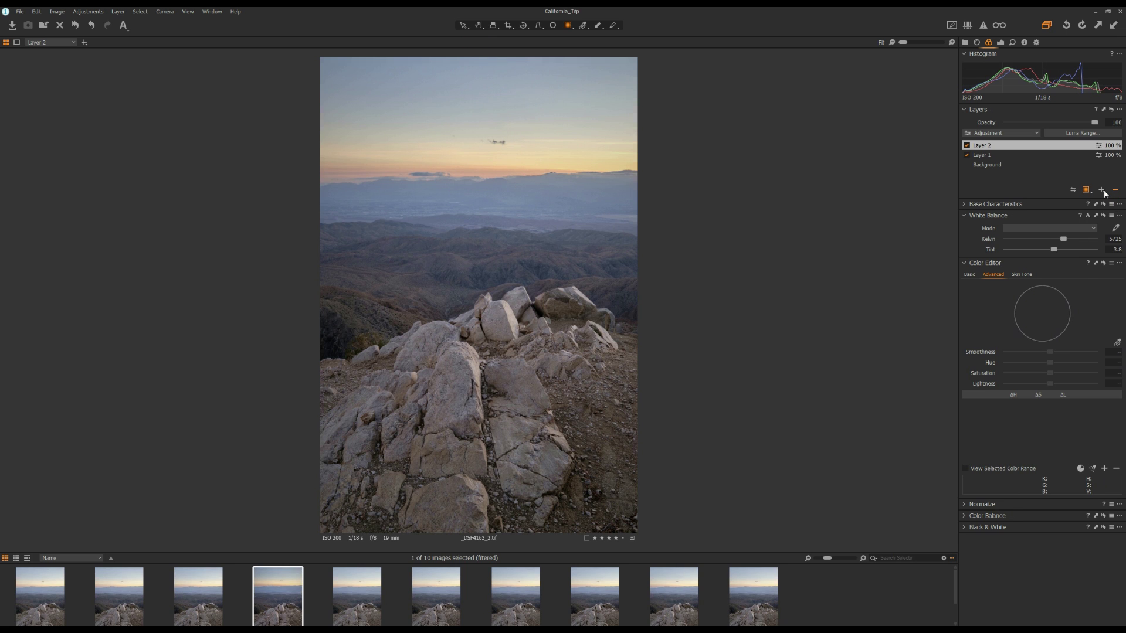
{"action": "key", "text": "g"}
{"action": "left_click_drag", "start_coordinate": [478, 135], "coordinate": [480, 189]}
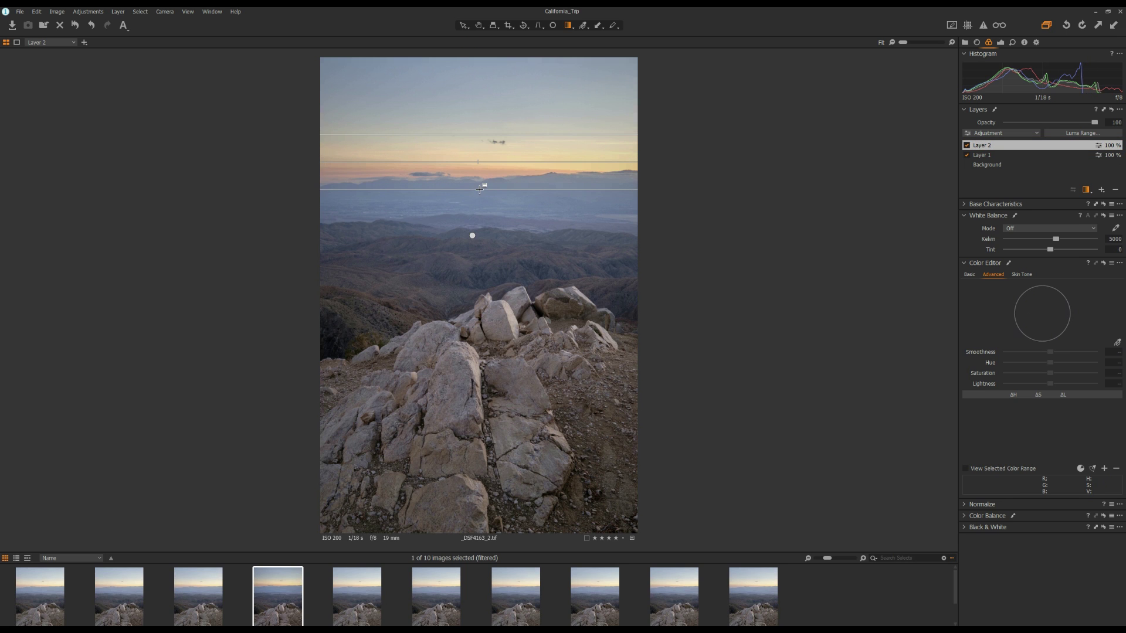
{"action": "left_click_drag", "start_coordinate": [479, 134], "coordinate": [478, 115]}
{"action": "mouse_move", "coordinate": [474, 156]}
{"action": "left_mouse_down"}
{"action": "mouse_move", "coordinate": [474, 139]}
{"action": "mouse_move", "coordinate": [474, 159]}
{"action": "left_mouse_up"}
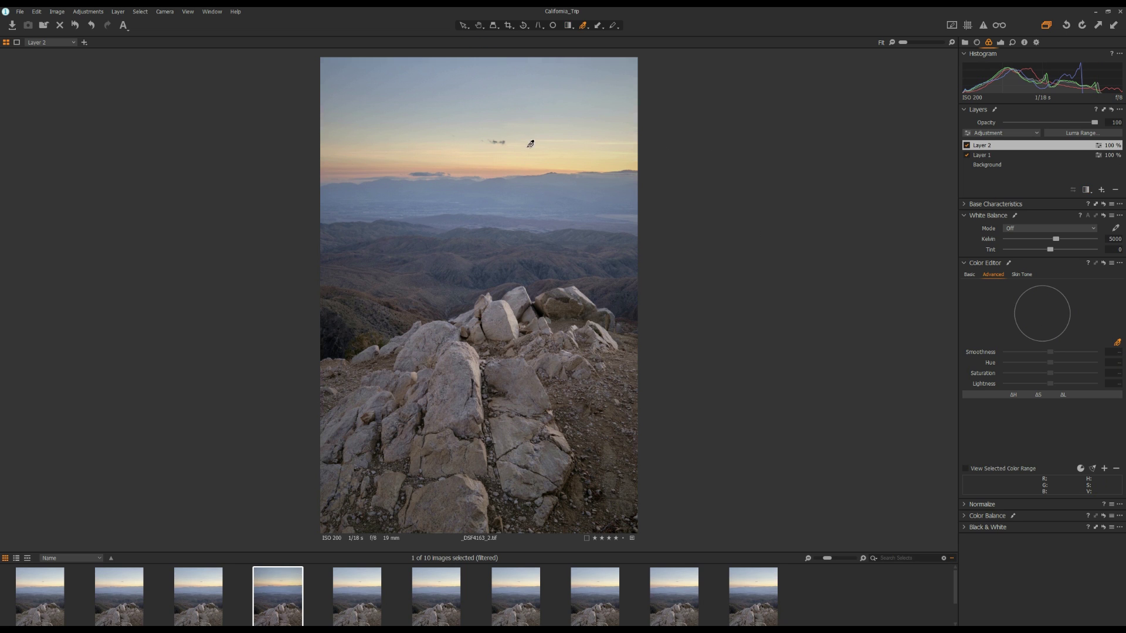
On Layer 2, sample the blue of the upper sky, set that color's saturation to 25.2, and set the layer's brightness to -9.
{"action": "left_click", "coordinate": [477, 92]}
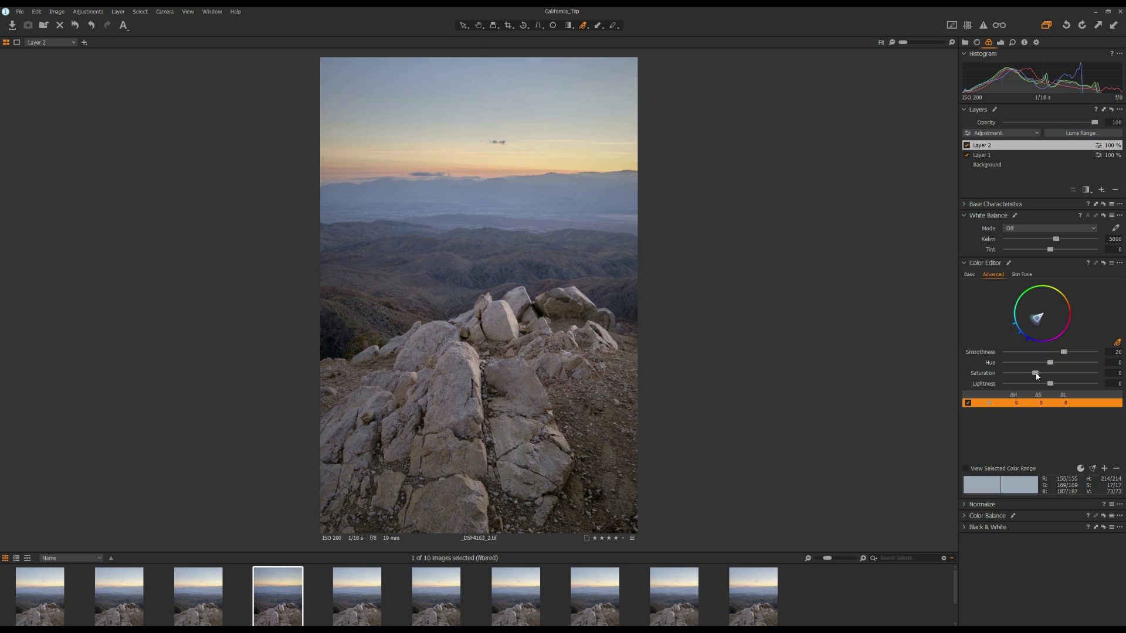
{"action": "left_click_drag", "start_coordinate": [1036, 376], "coordinate": [1044, 375]}
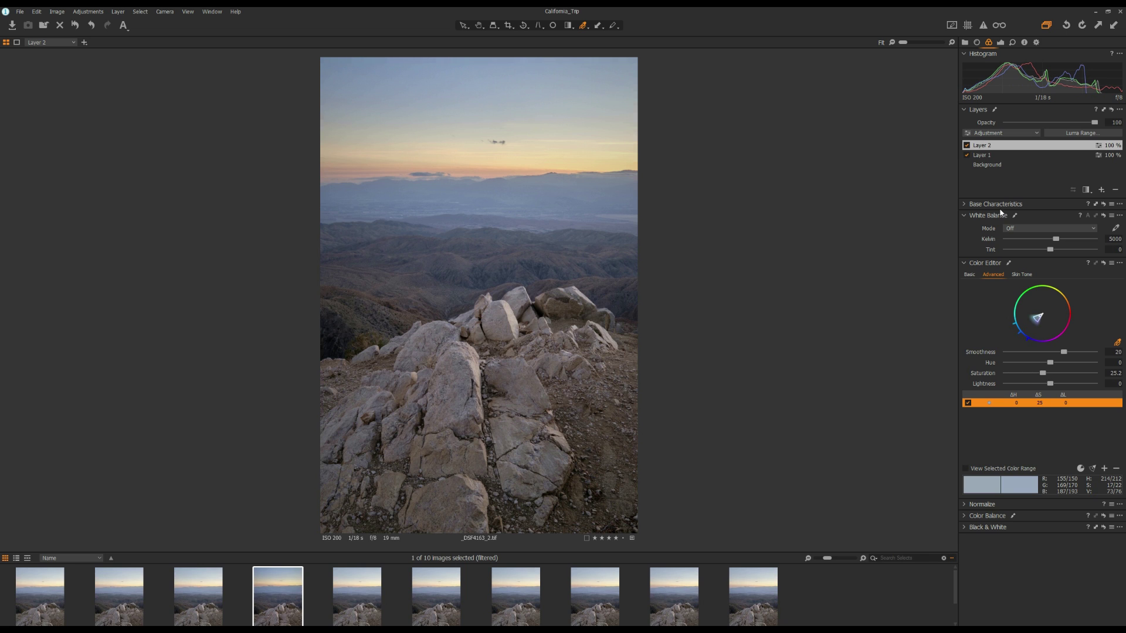
{"action": "left_click", "coordinate": [1000, 41]}
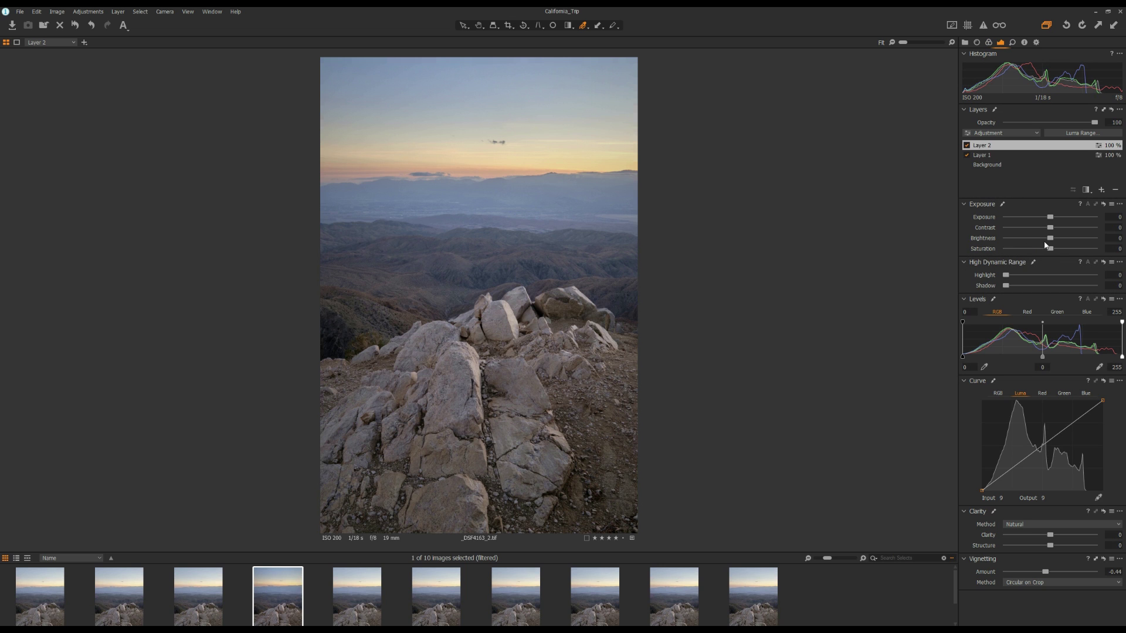
{"action": "left_click_drag", "start_coordinate": [1050, 238], "coordinate": [1041, 239]}
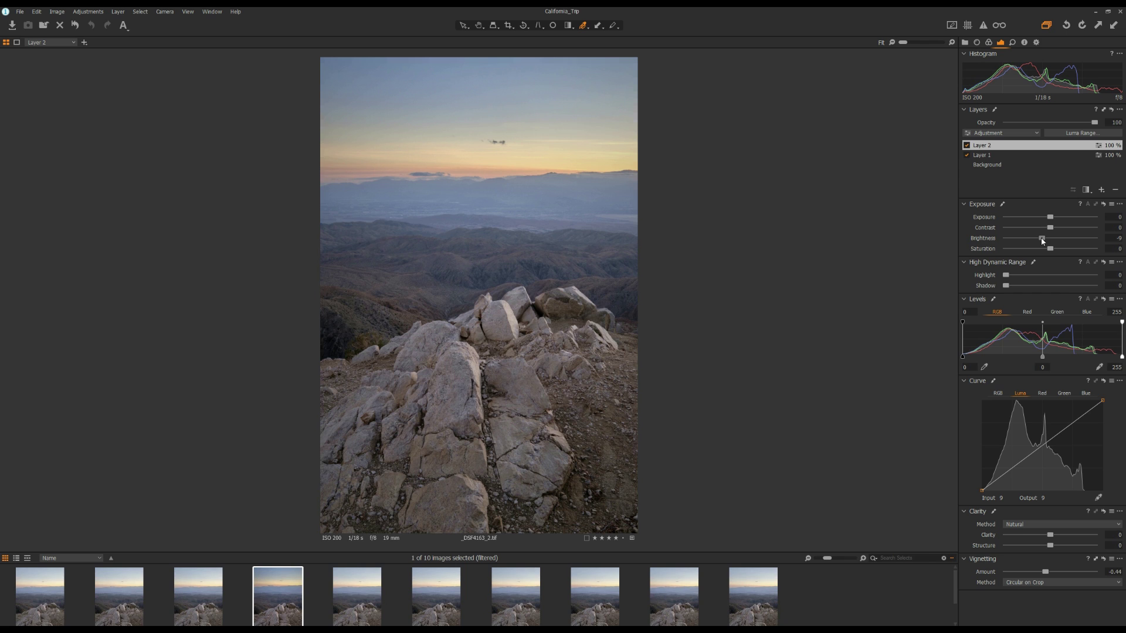
{"action": "key", "text": "h"}
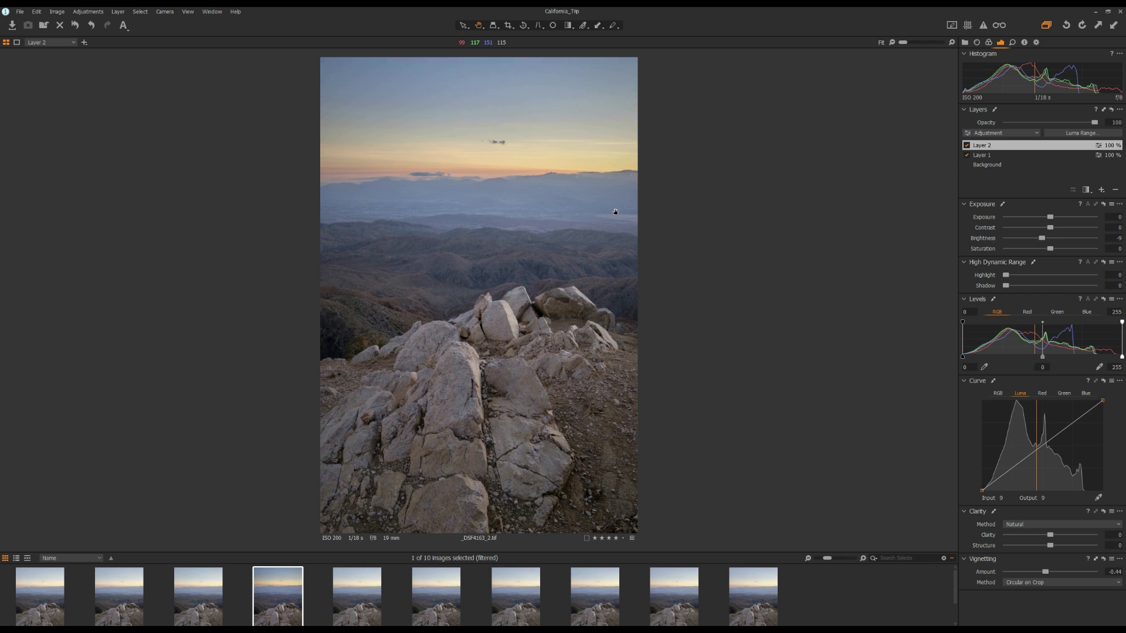